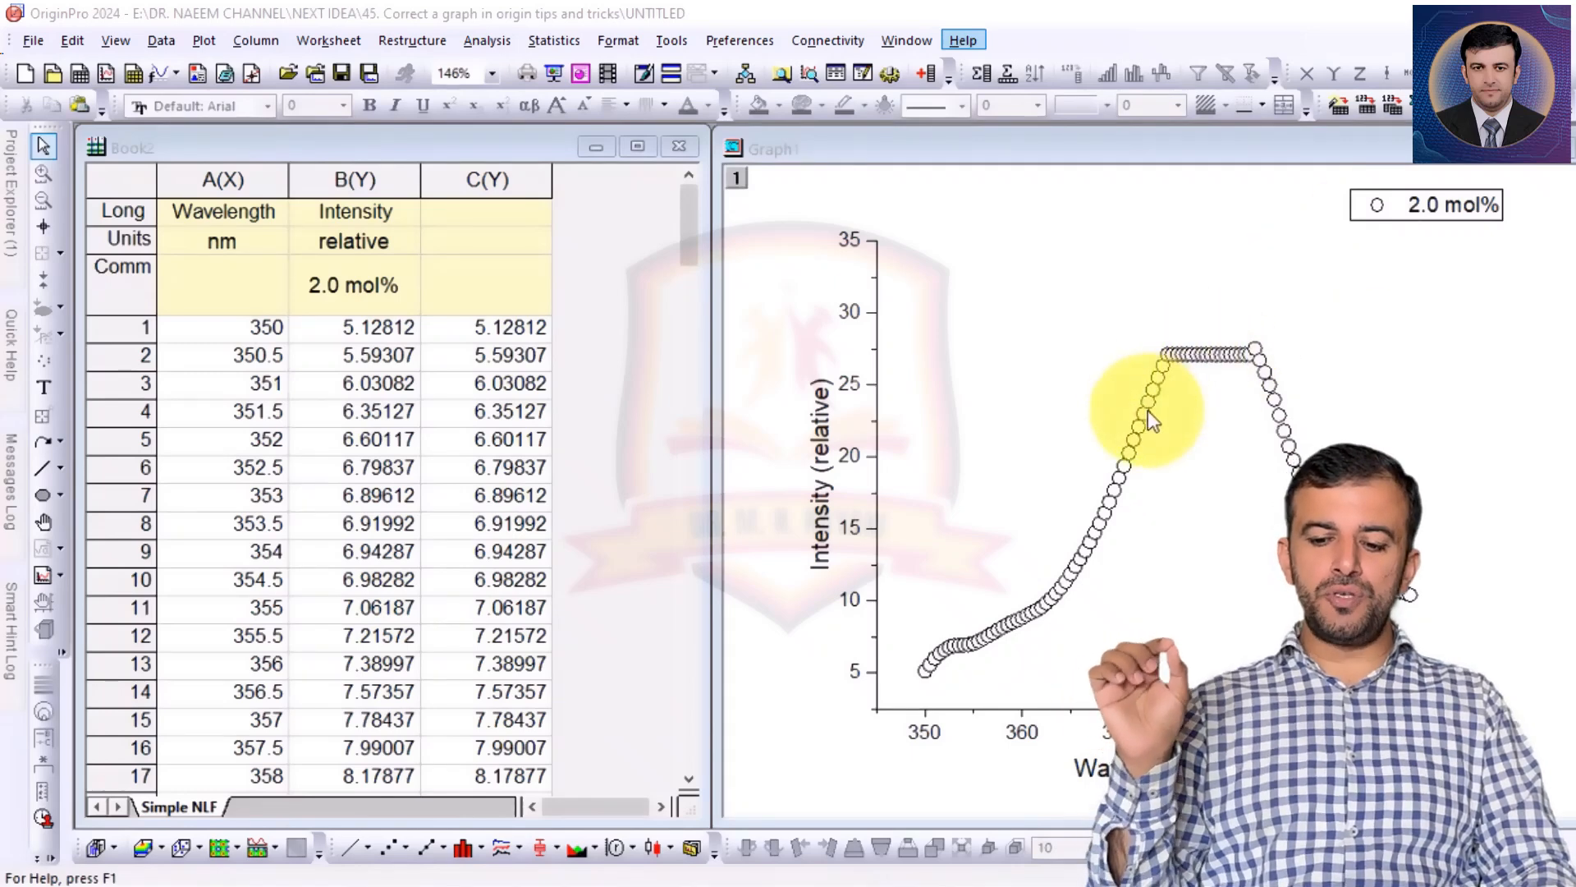
Start a nonlinear curve fit on the plotted 2.0 mol% curve and move the fitting dialog clear of the graph
left_click(1145, 432)
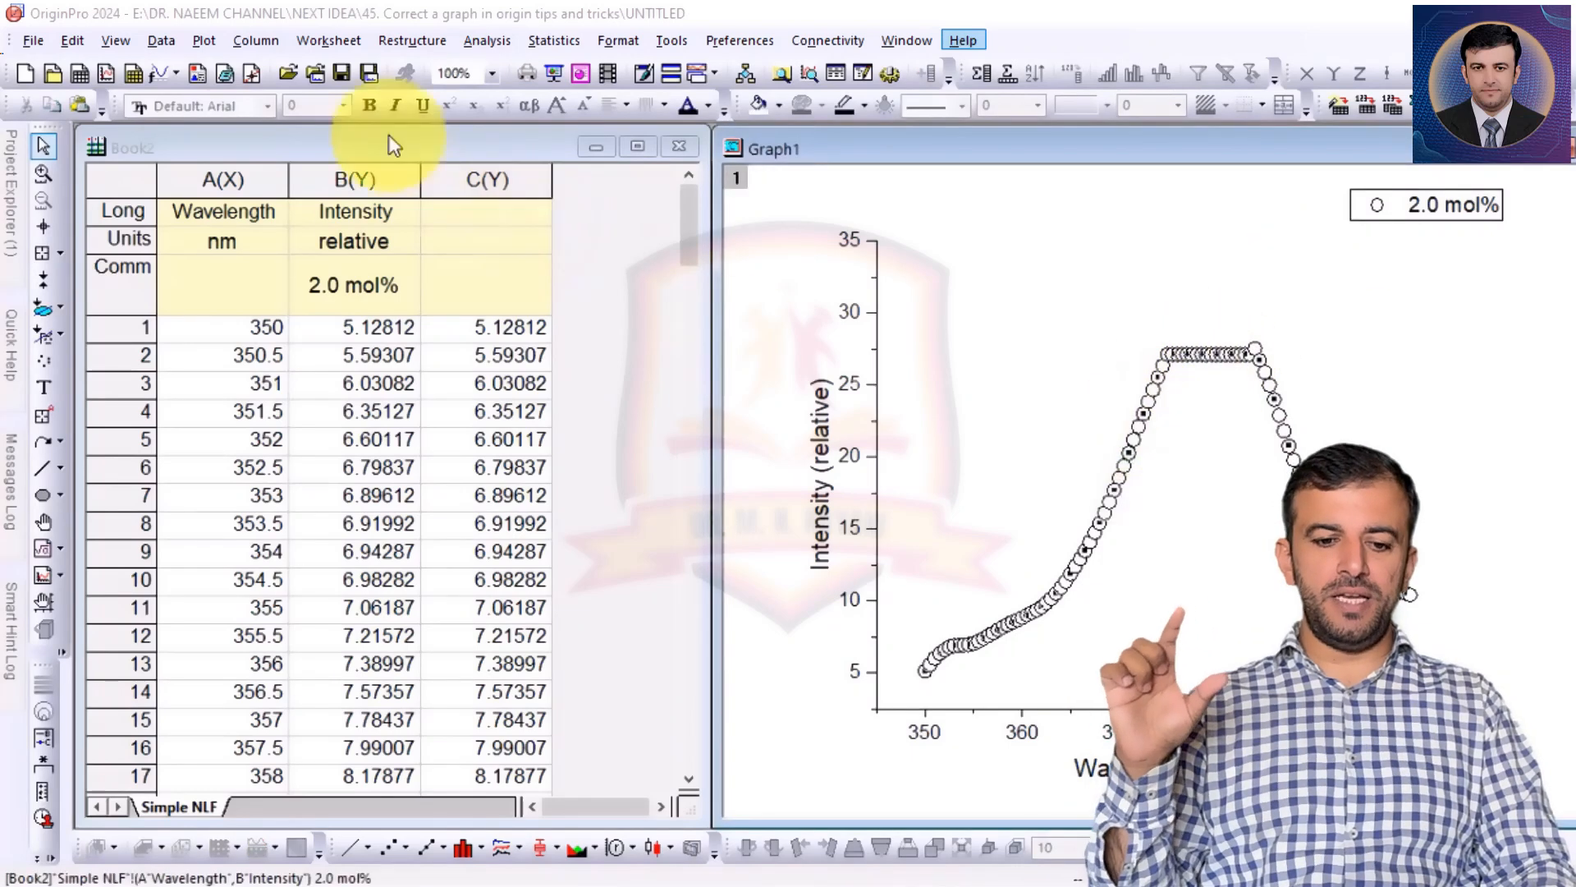
left_click(284, 46)
mouse_move(305, 148)
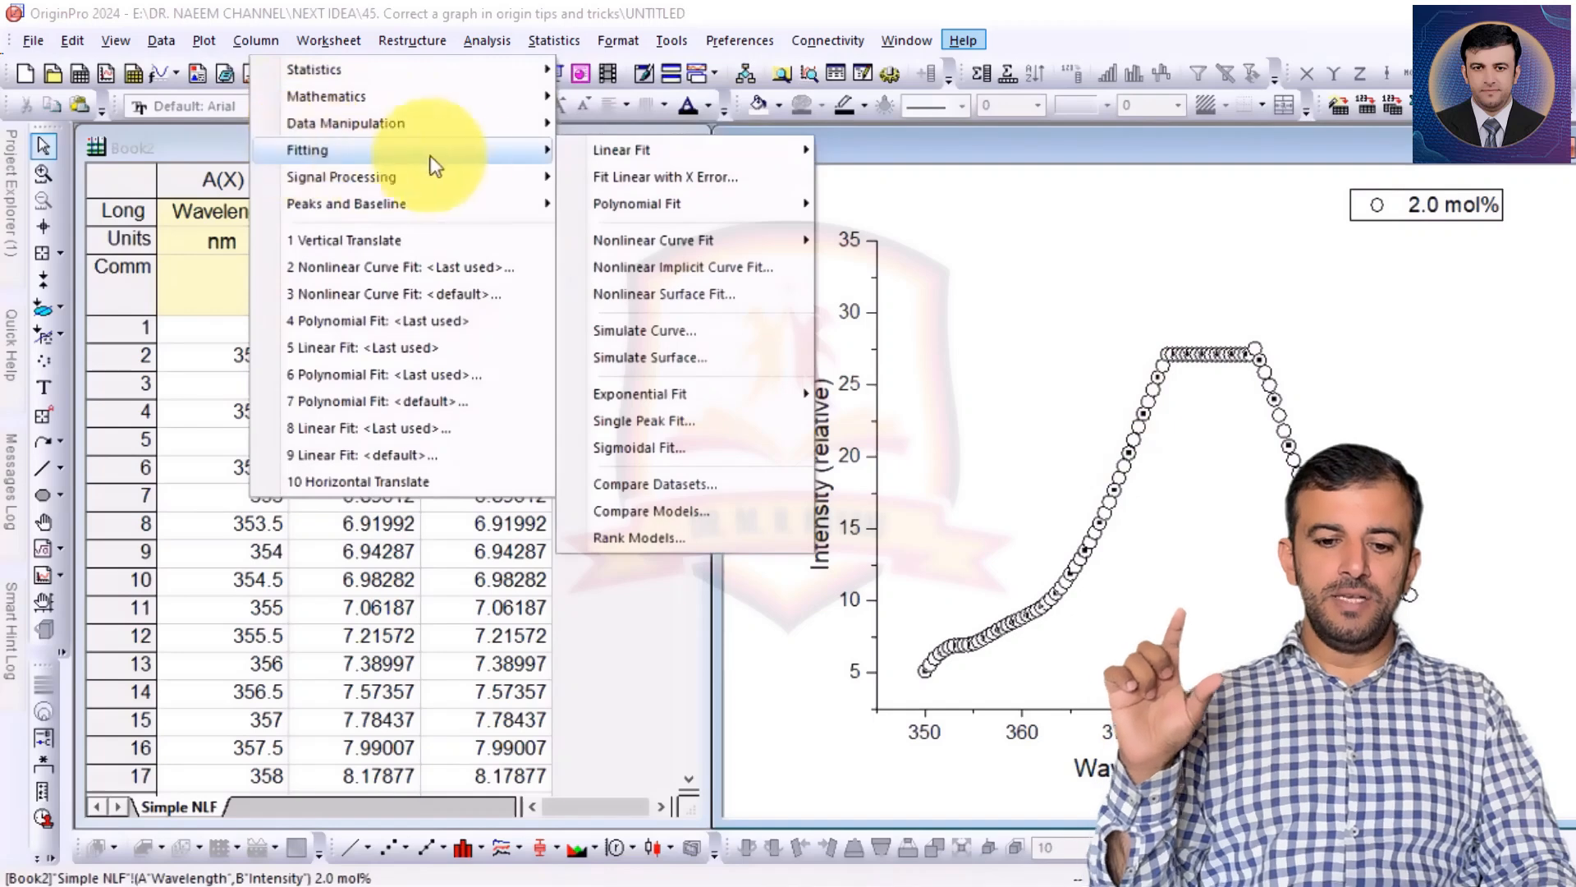
mouse_move(606, 156)
mouse_move(612, 243)
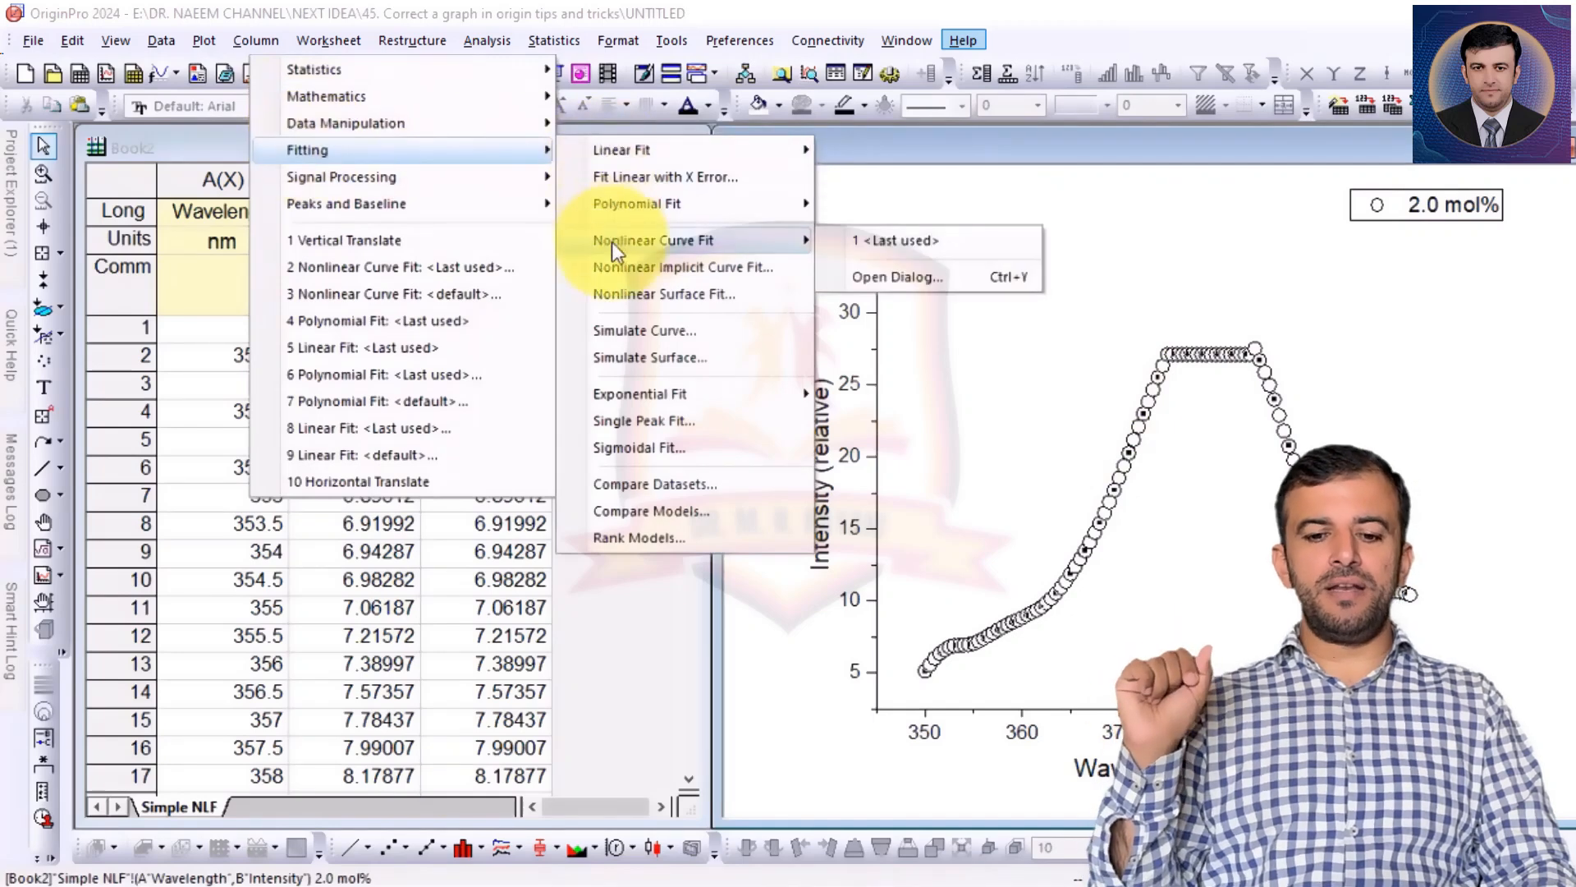
left_click(880, 273)
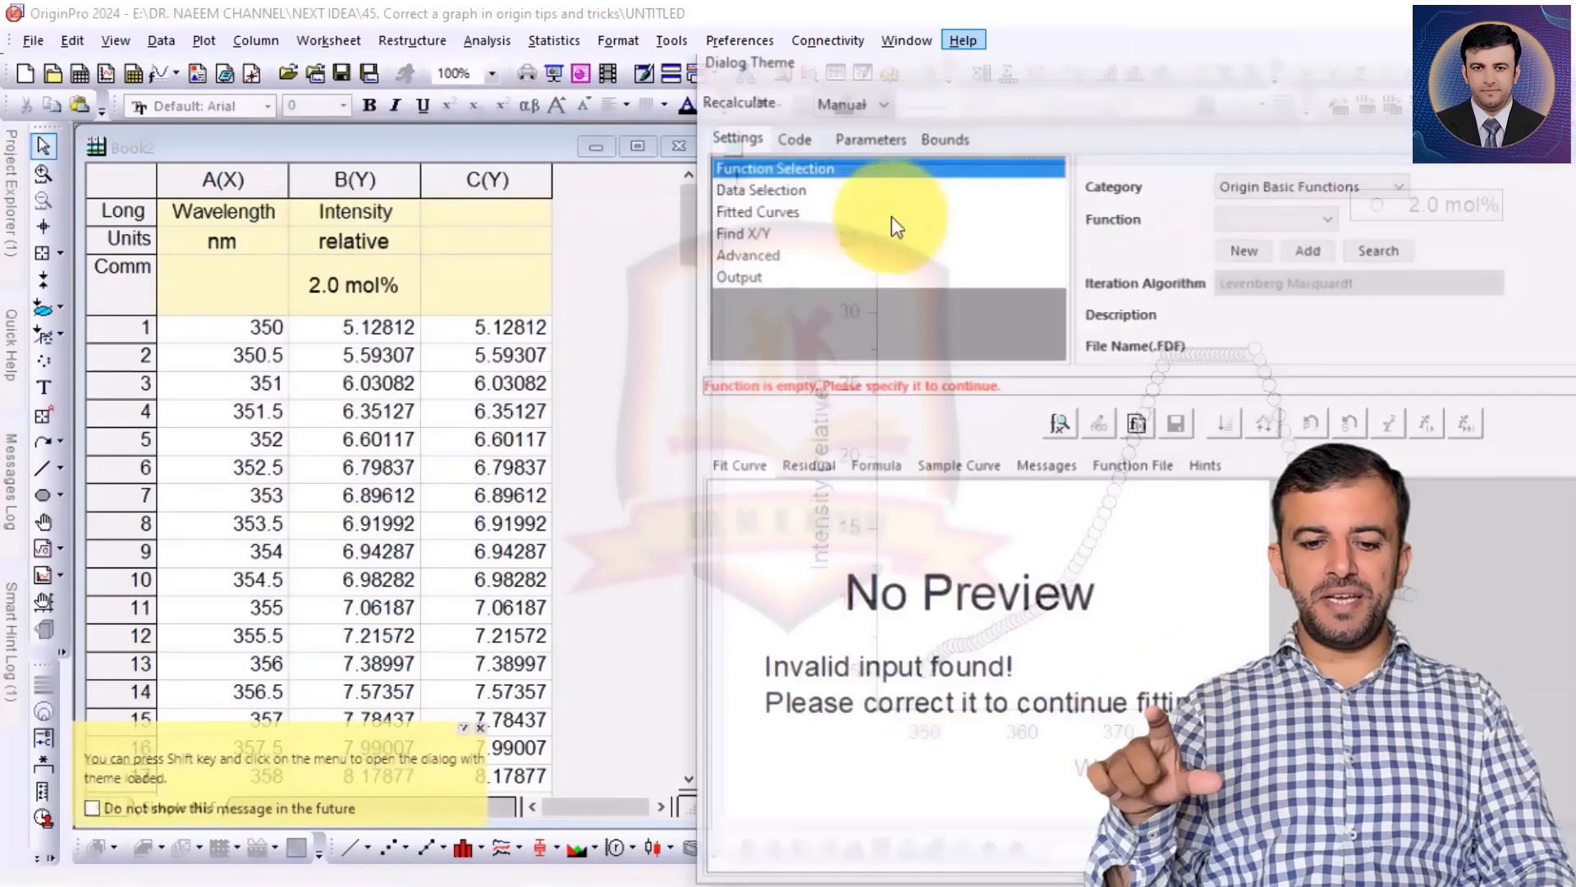
left_click_drag(1176, 15, 124, 19)
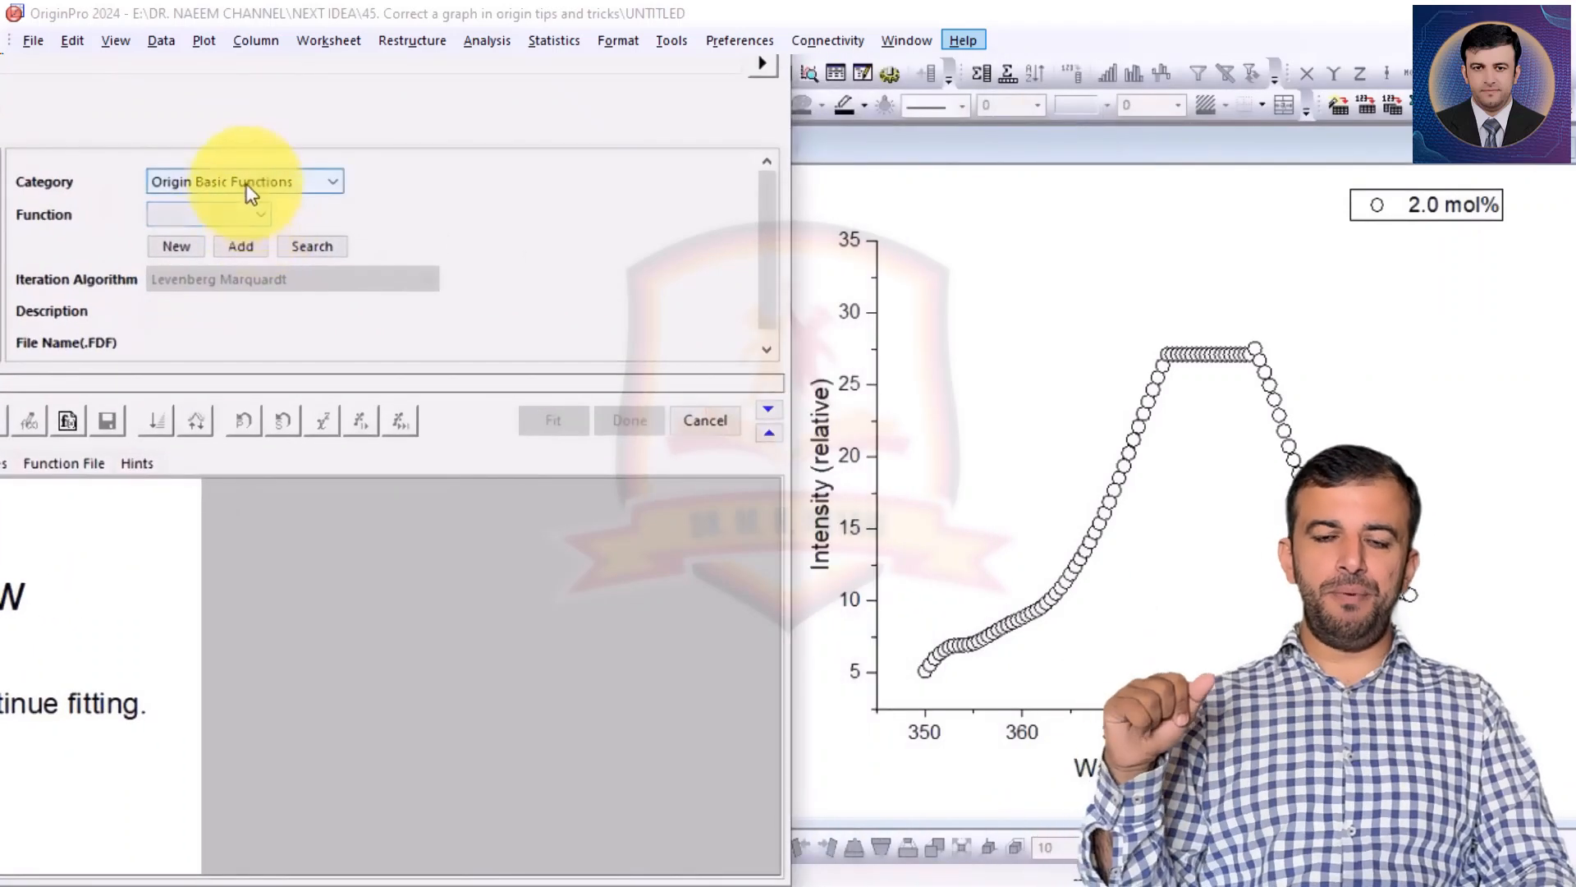
Try to fit the full curve, including its flat top, with the Gauss function, iterating until convergence
left_click(238, 215)
left_click(195, 397)
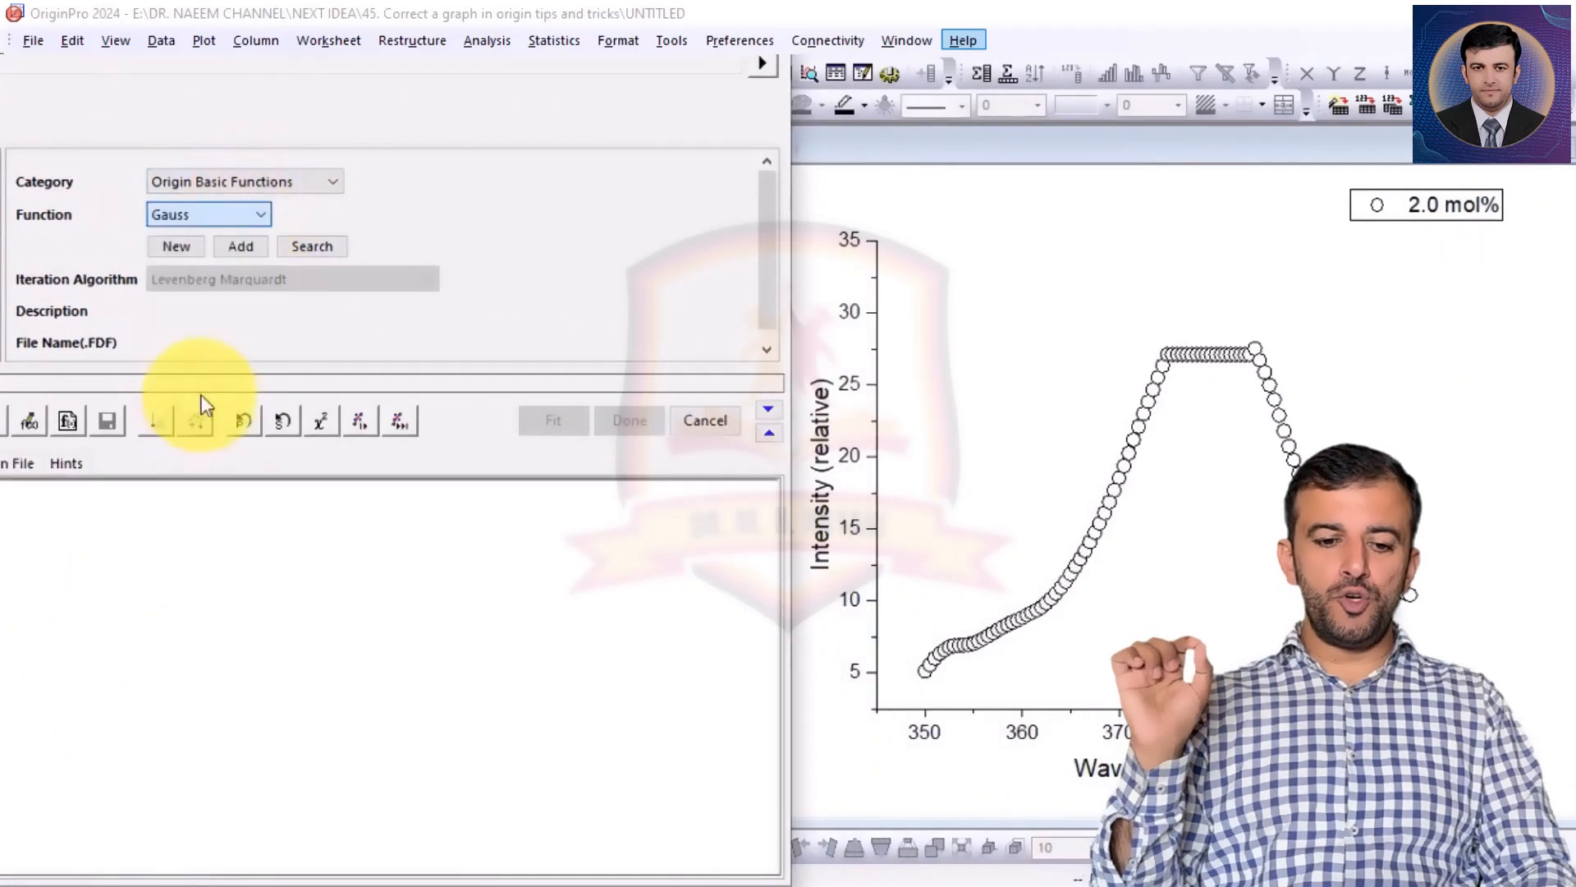
left_click(362, 420)
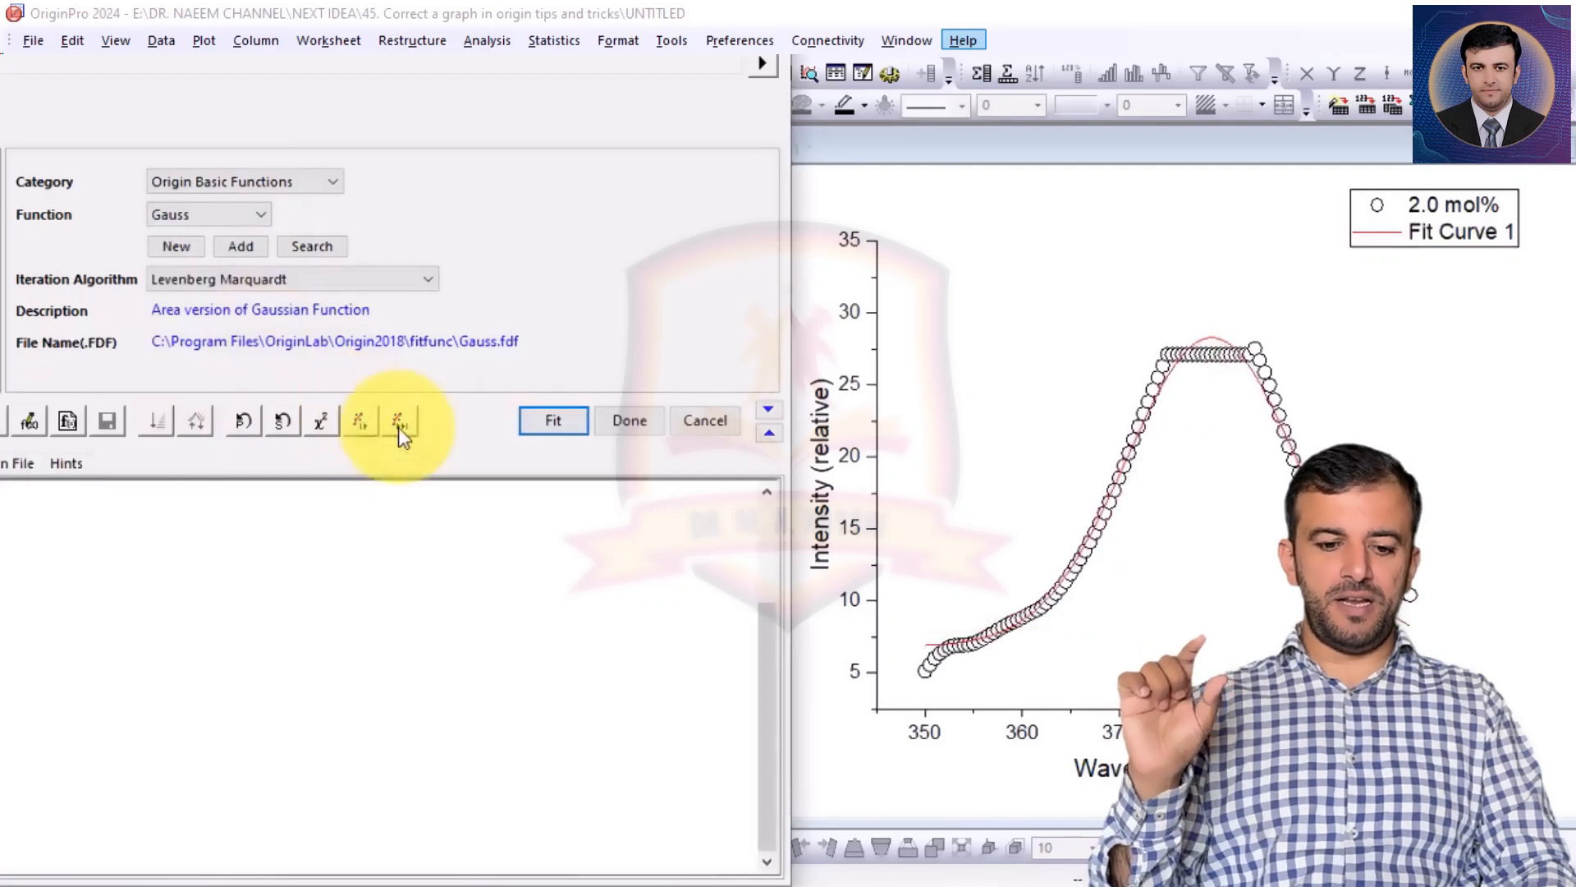
left_click(399, 424)
Review the fit messages and the fitted curve on the graph, and cancel the nonlinear fit
left_click_drag(252, 18, 664, 15)
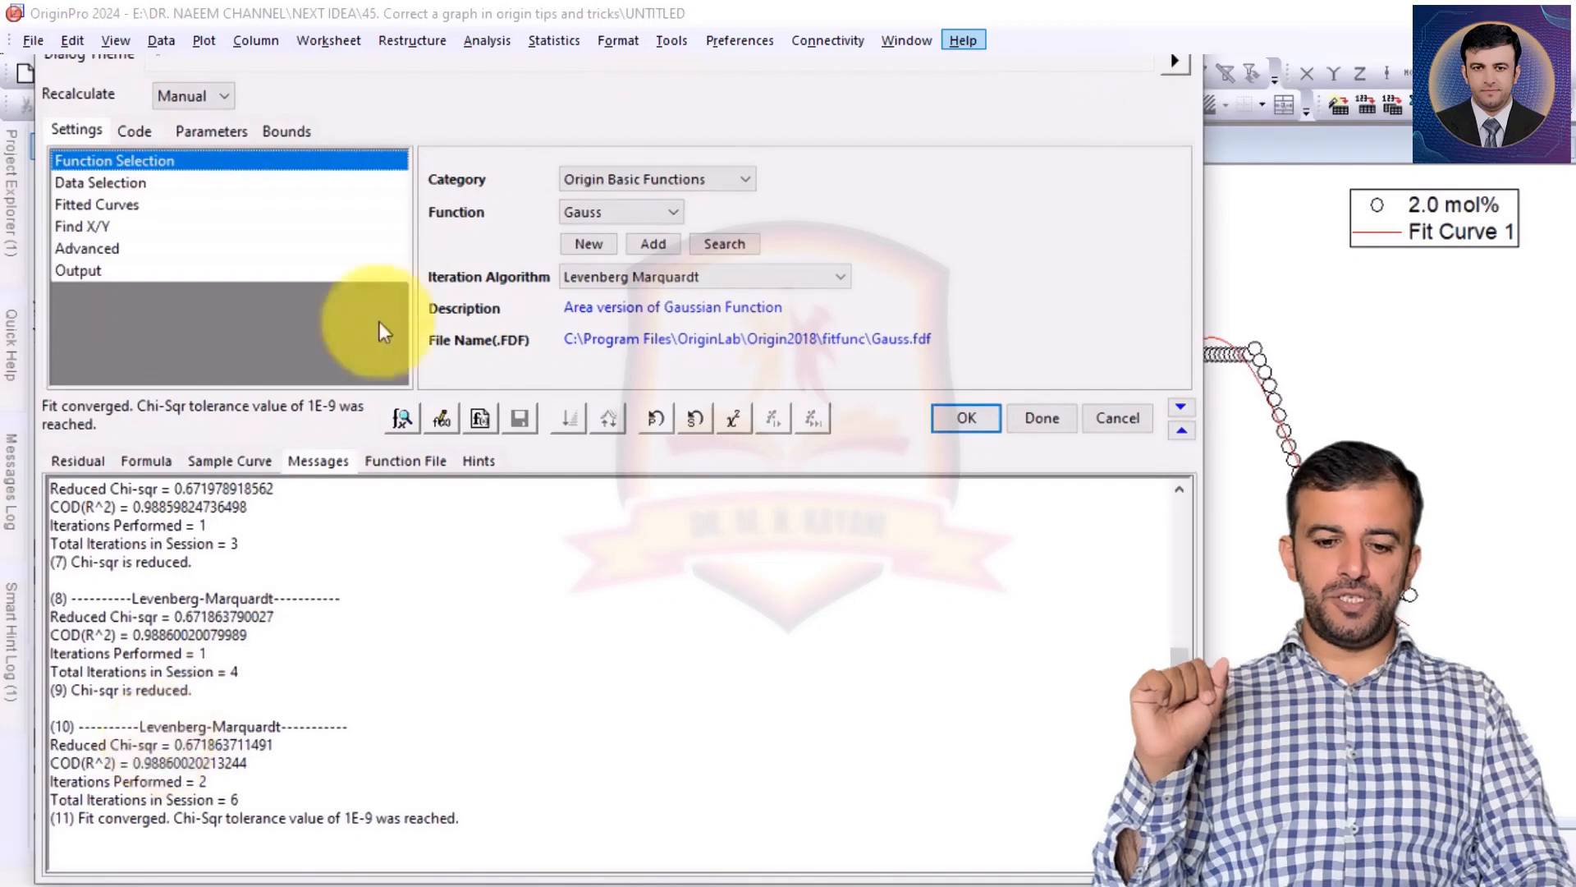
left_click_drag(847, 18, 418, 20)
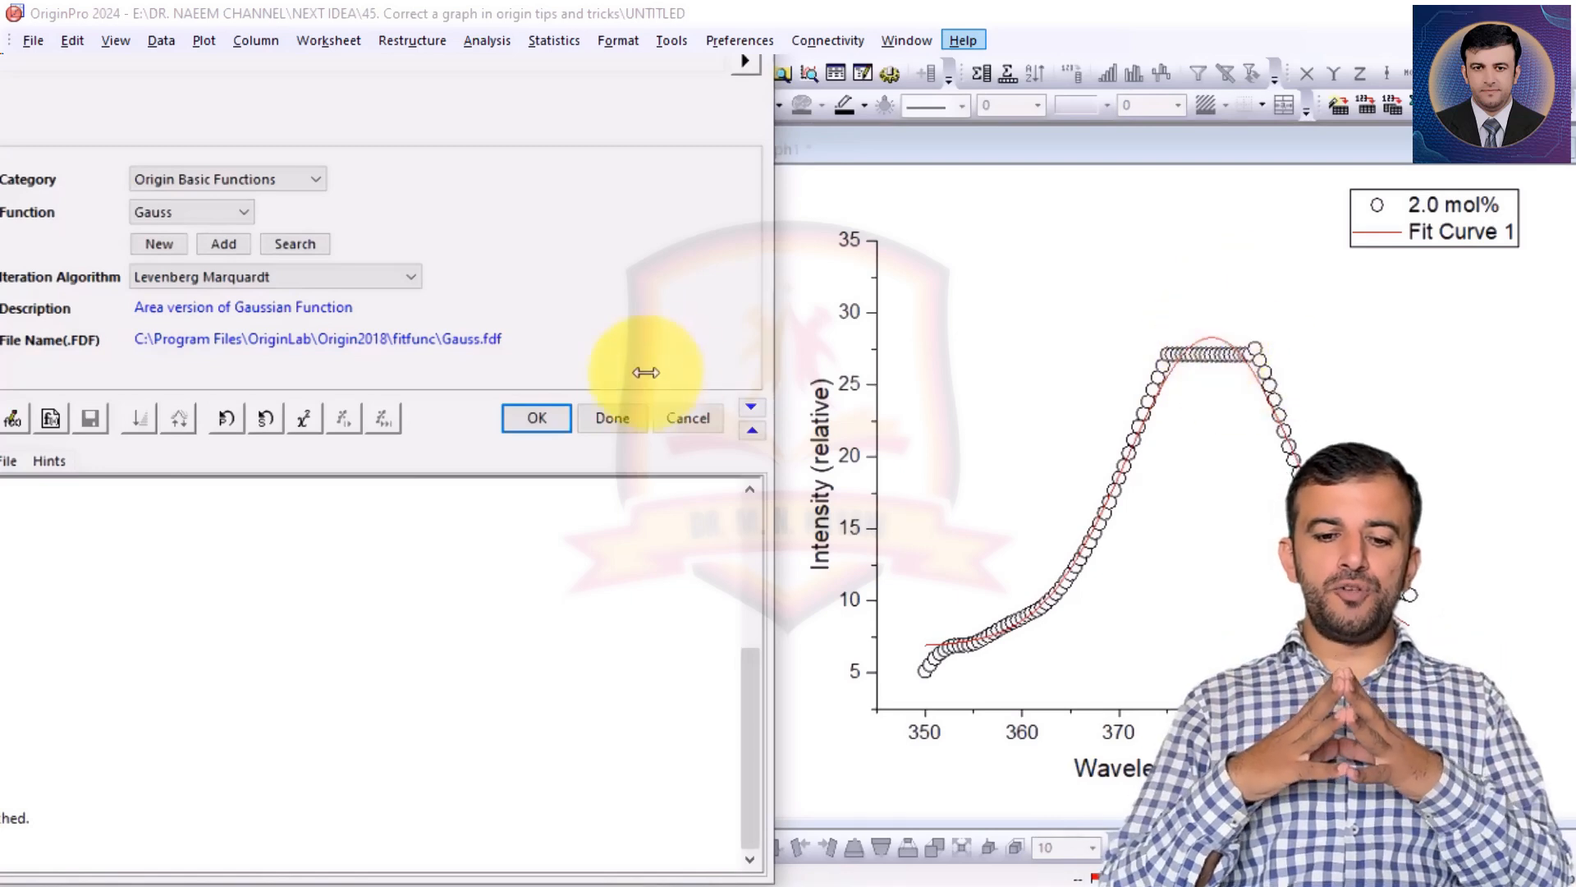
left_click(687, 418)
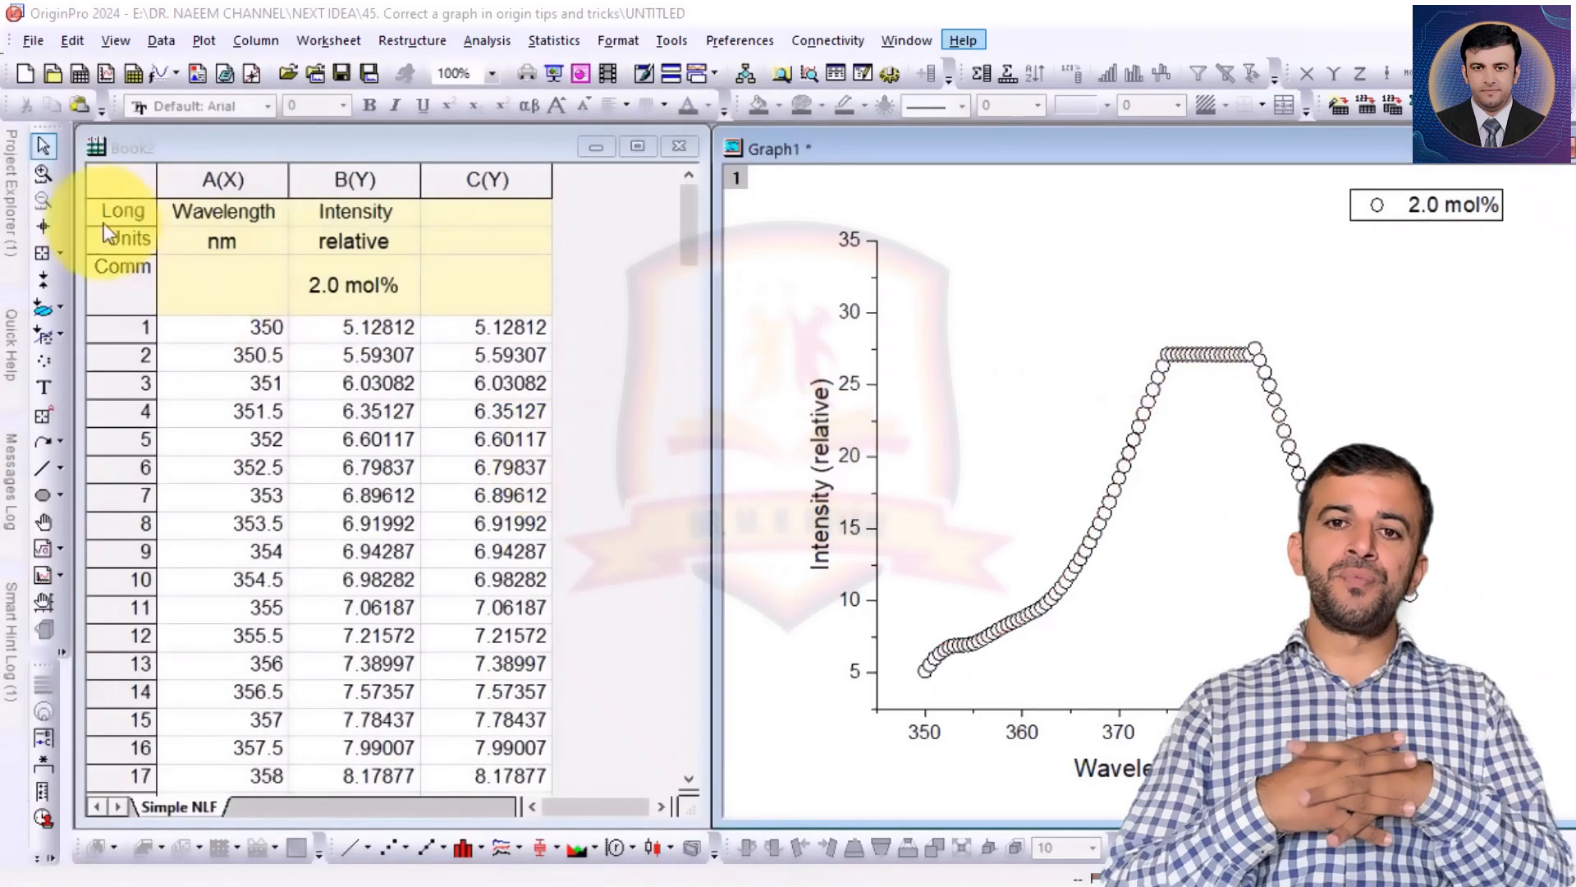
Read the coordinates of the plateau's first point on the graph and locate its intensity cell in the worksheet
left_click(41, 255)
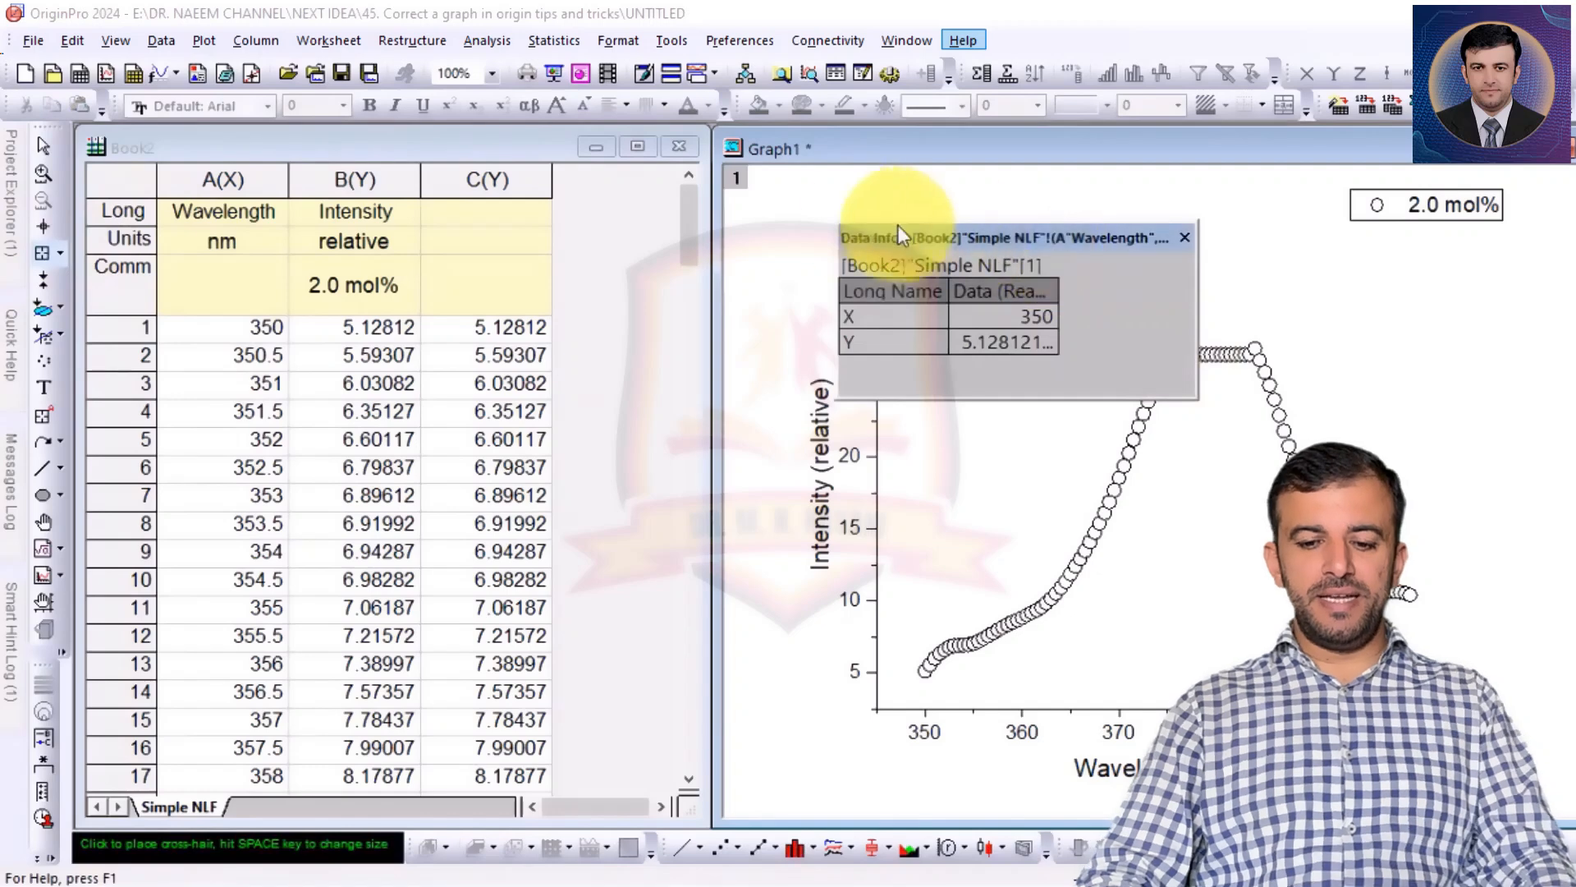
left_click(1168, 355)
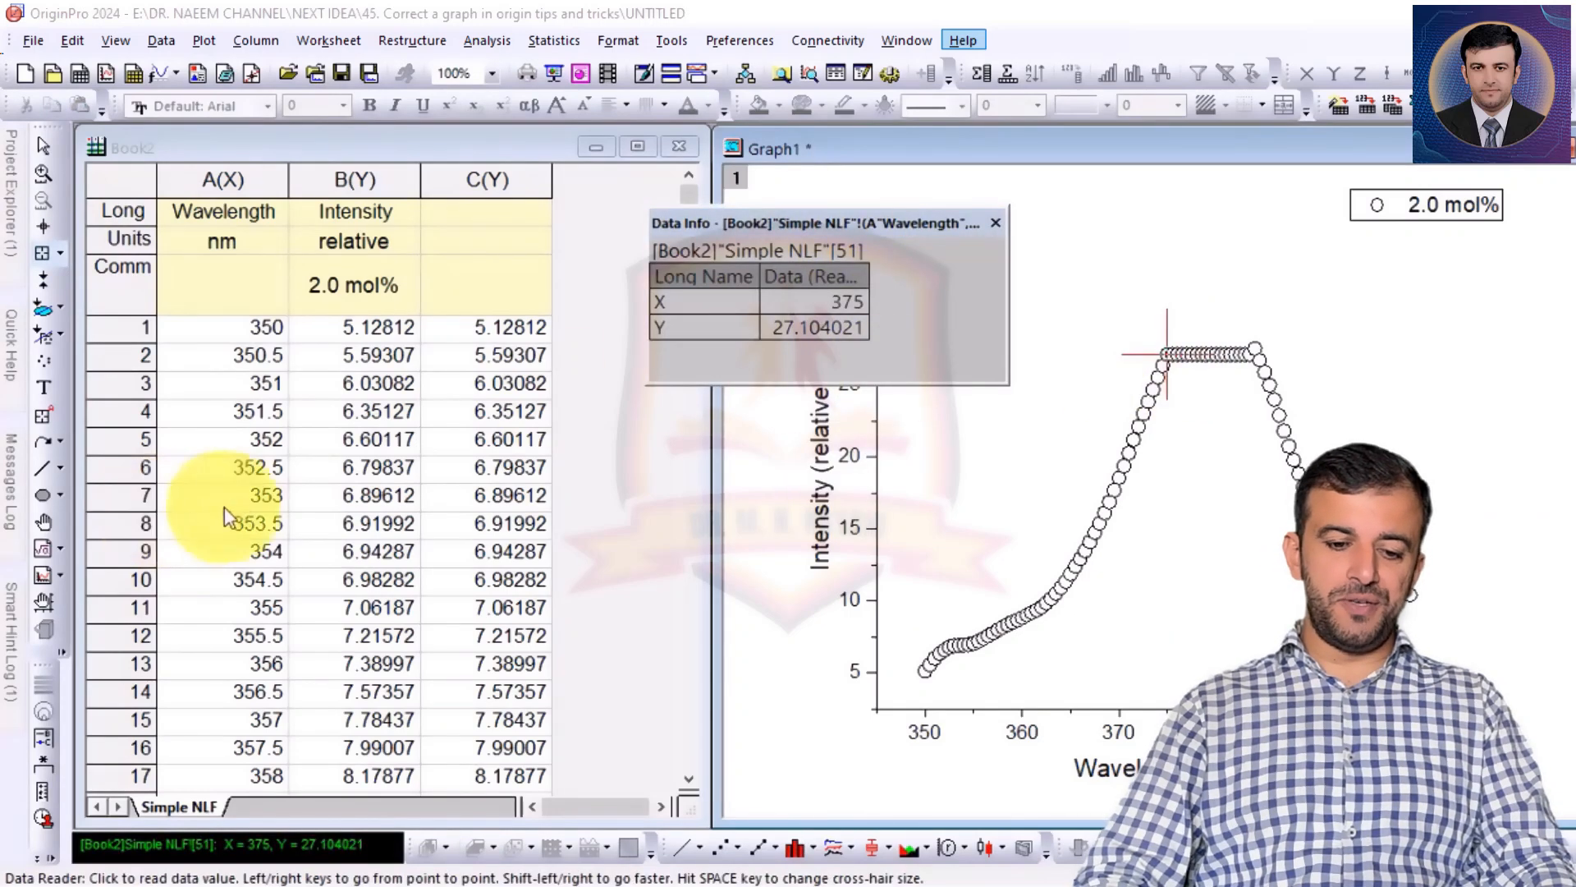
left_click(244, 557)
scroll(244, 557, "down", 3)
scroll(244, 557, "down", 9)
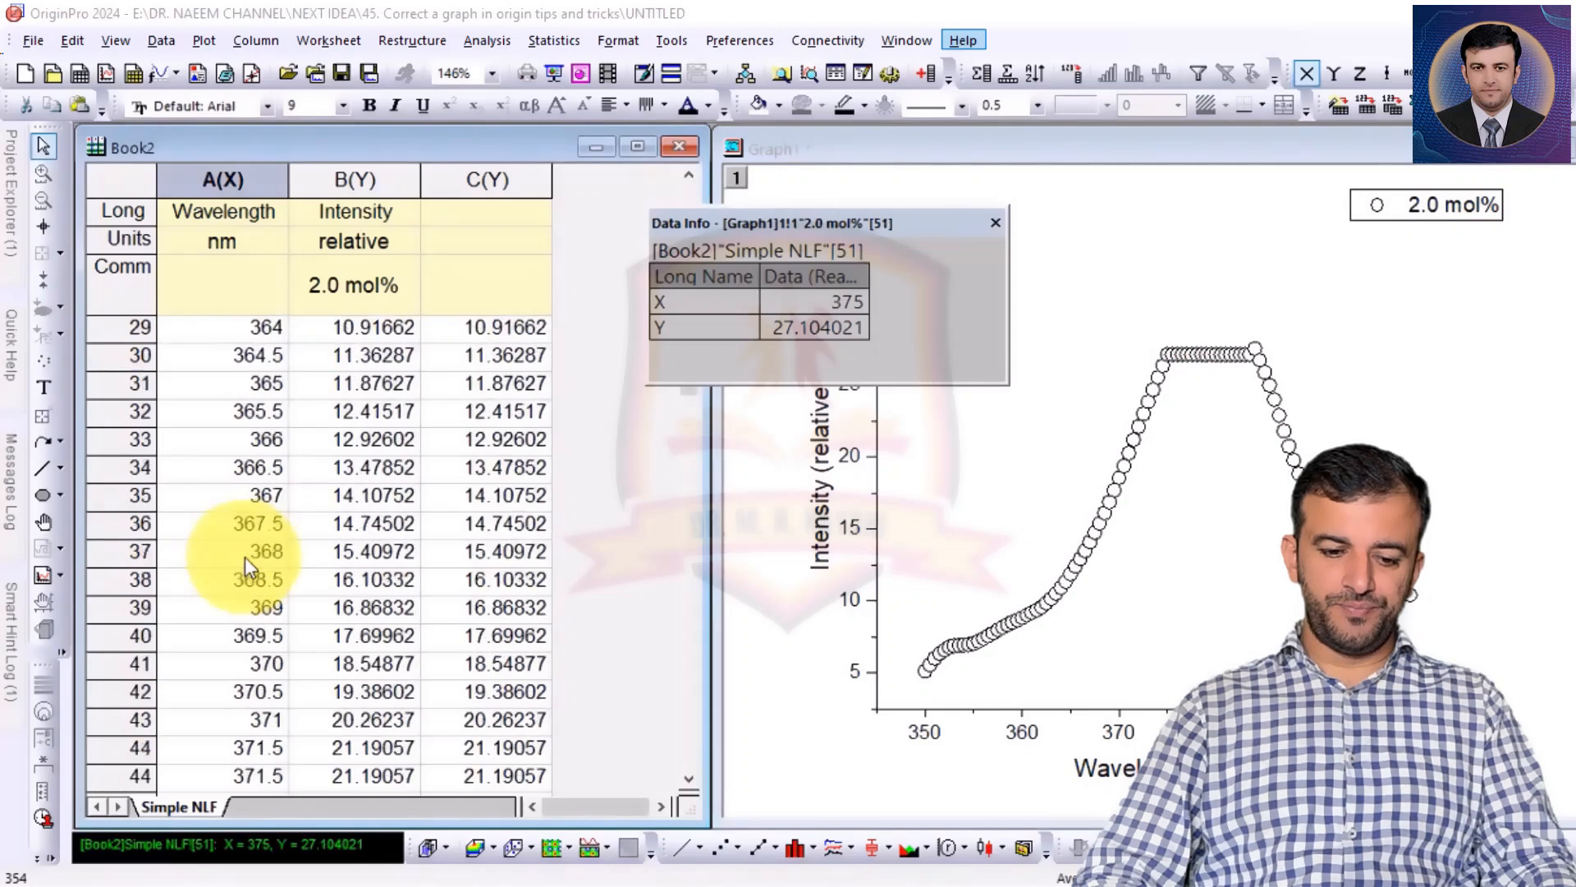
scroll(299, 651, "down", 1)
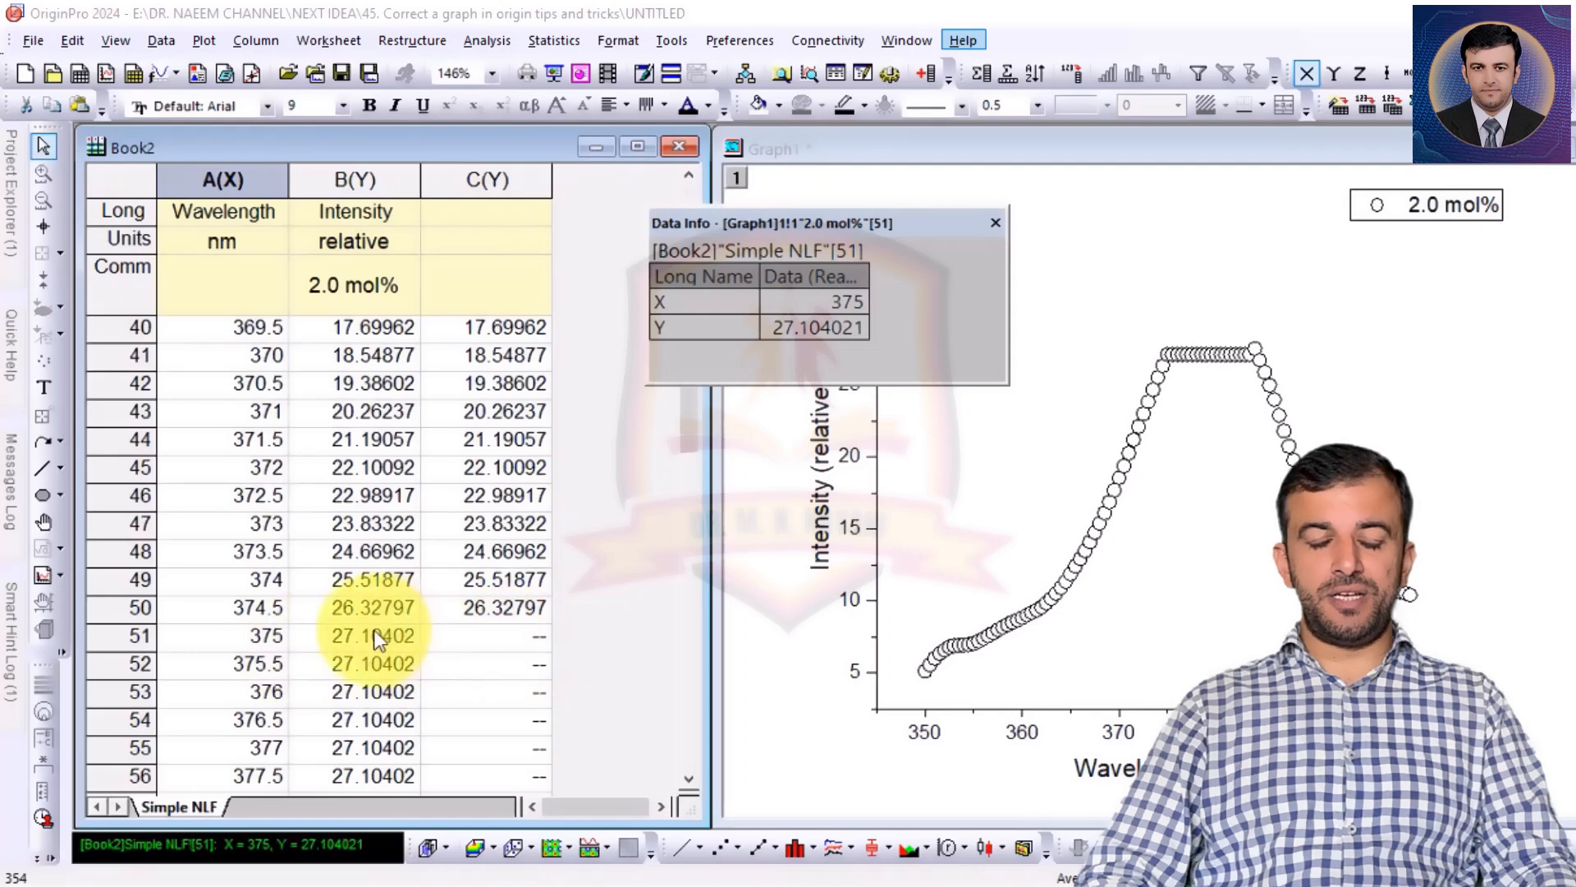
left_click(353, 637)
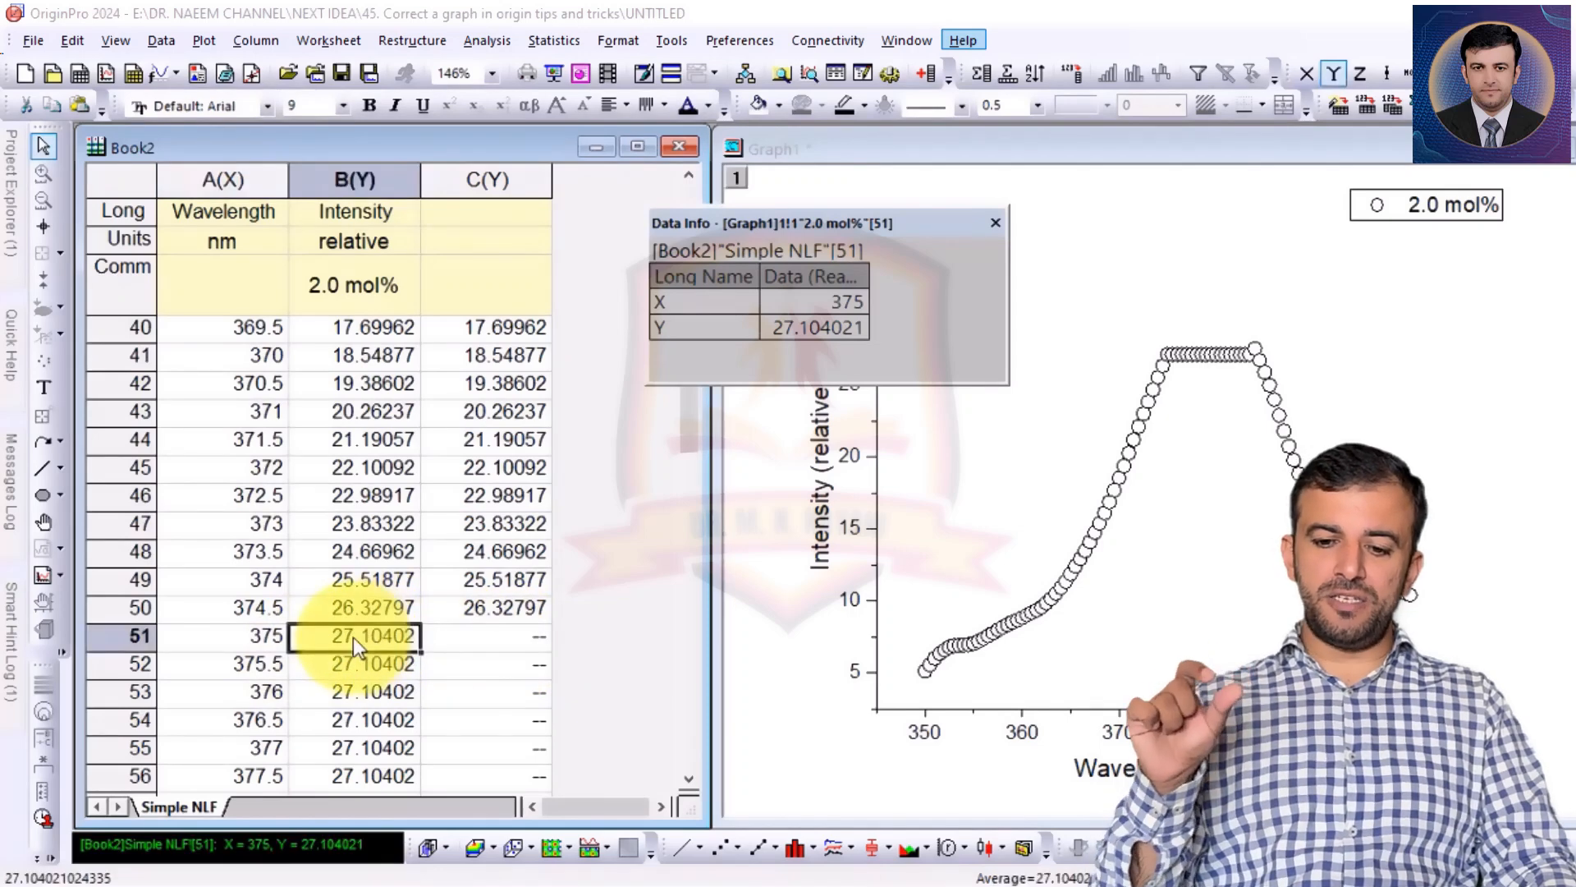
Examine the Intensity values from row 51 downward to find where the repeated plateau values start and end
key("Down")
key("Down")
key("Down")
key("Down")
key("Down")
key("Down")
key("Down")
key("Down")
key("Down")
key("Down")
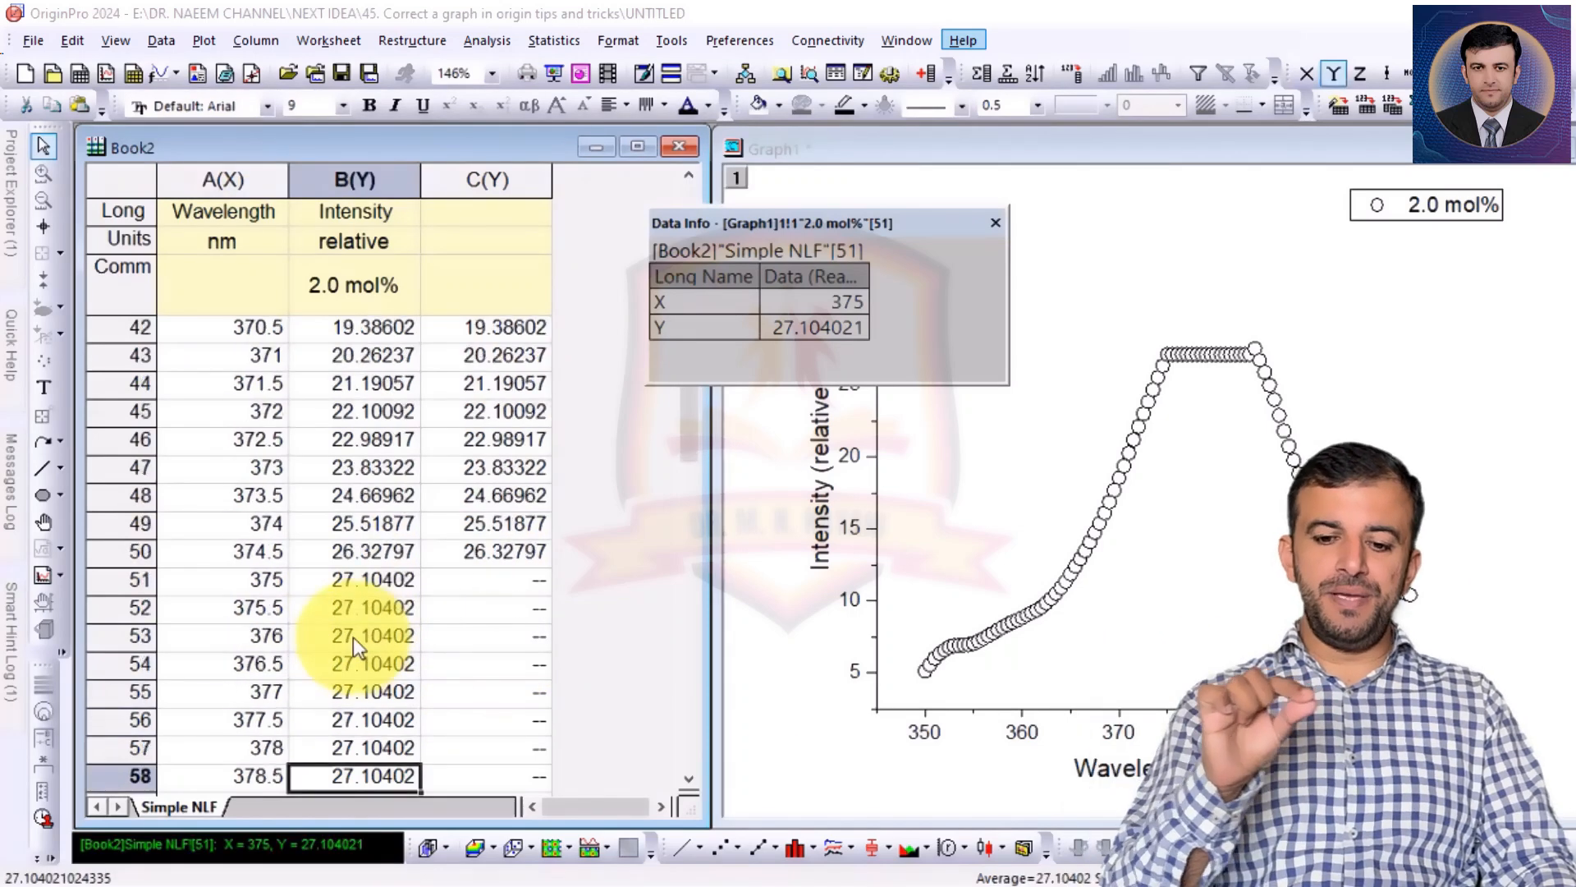
key("Down")
key("Down")
key("Down")
key("Down")
key("Down")
key("Down")
key("Down")
key("Down")
key("Down")
key("Down")
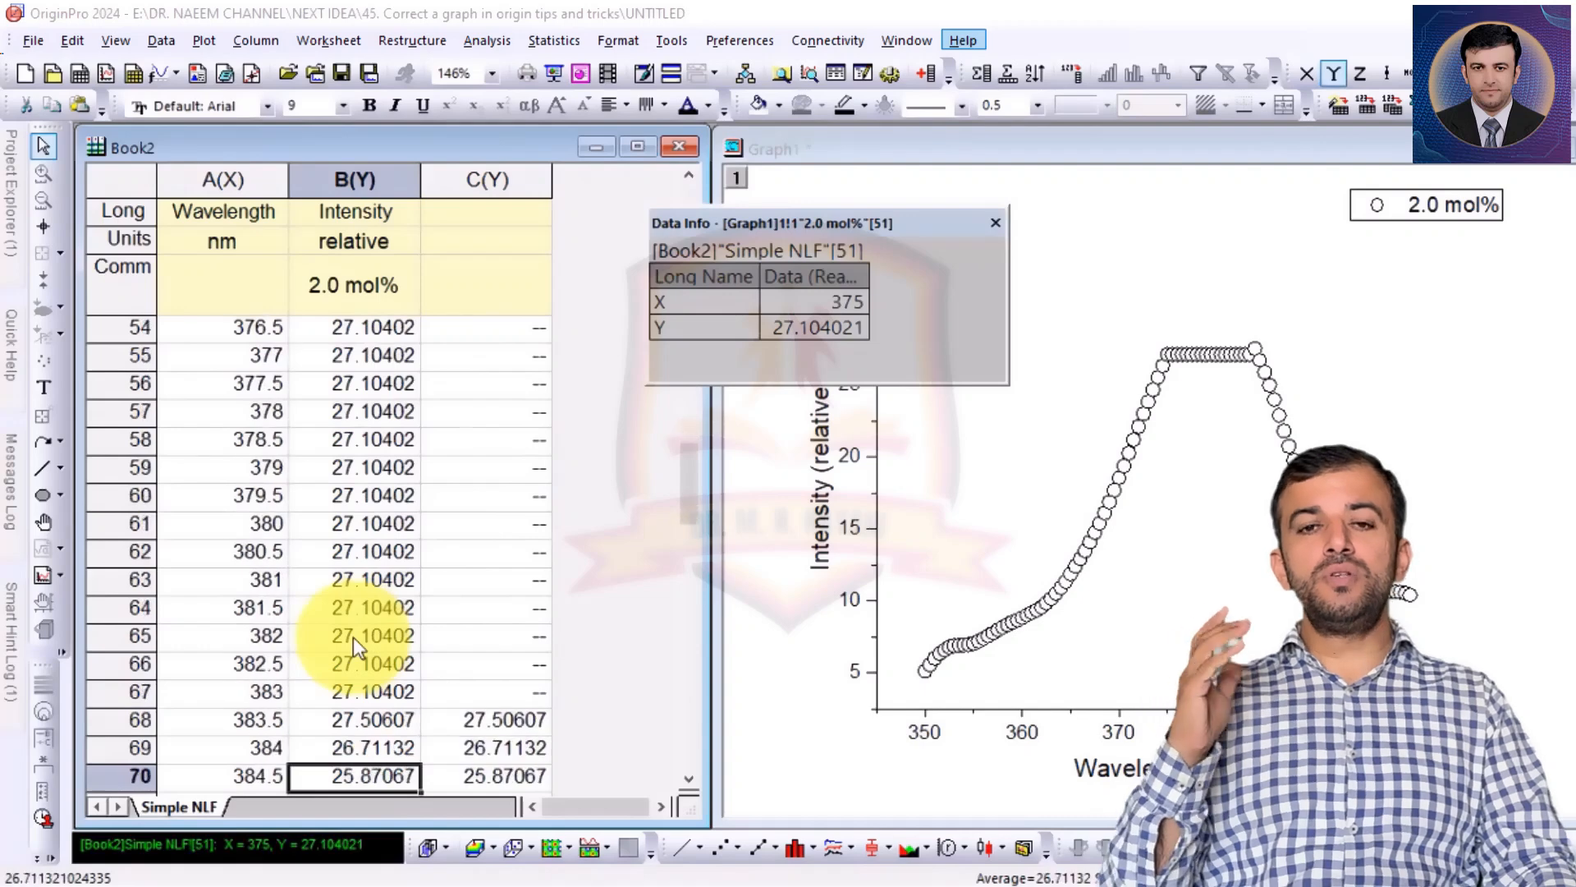
key("Up")
key("Up")
key("Up")
key("Up")
key("Up")
key("Up")
key("Up")
key("Up")
key("Up")
key("Up")
key("Up")
key("Up")
key("Up")
key("Up")
key("Up")
key("Up")
key("Up")
key("Up")
key("Up")
key("Up")
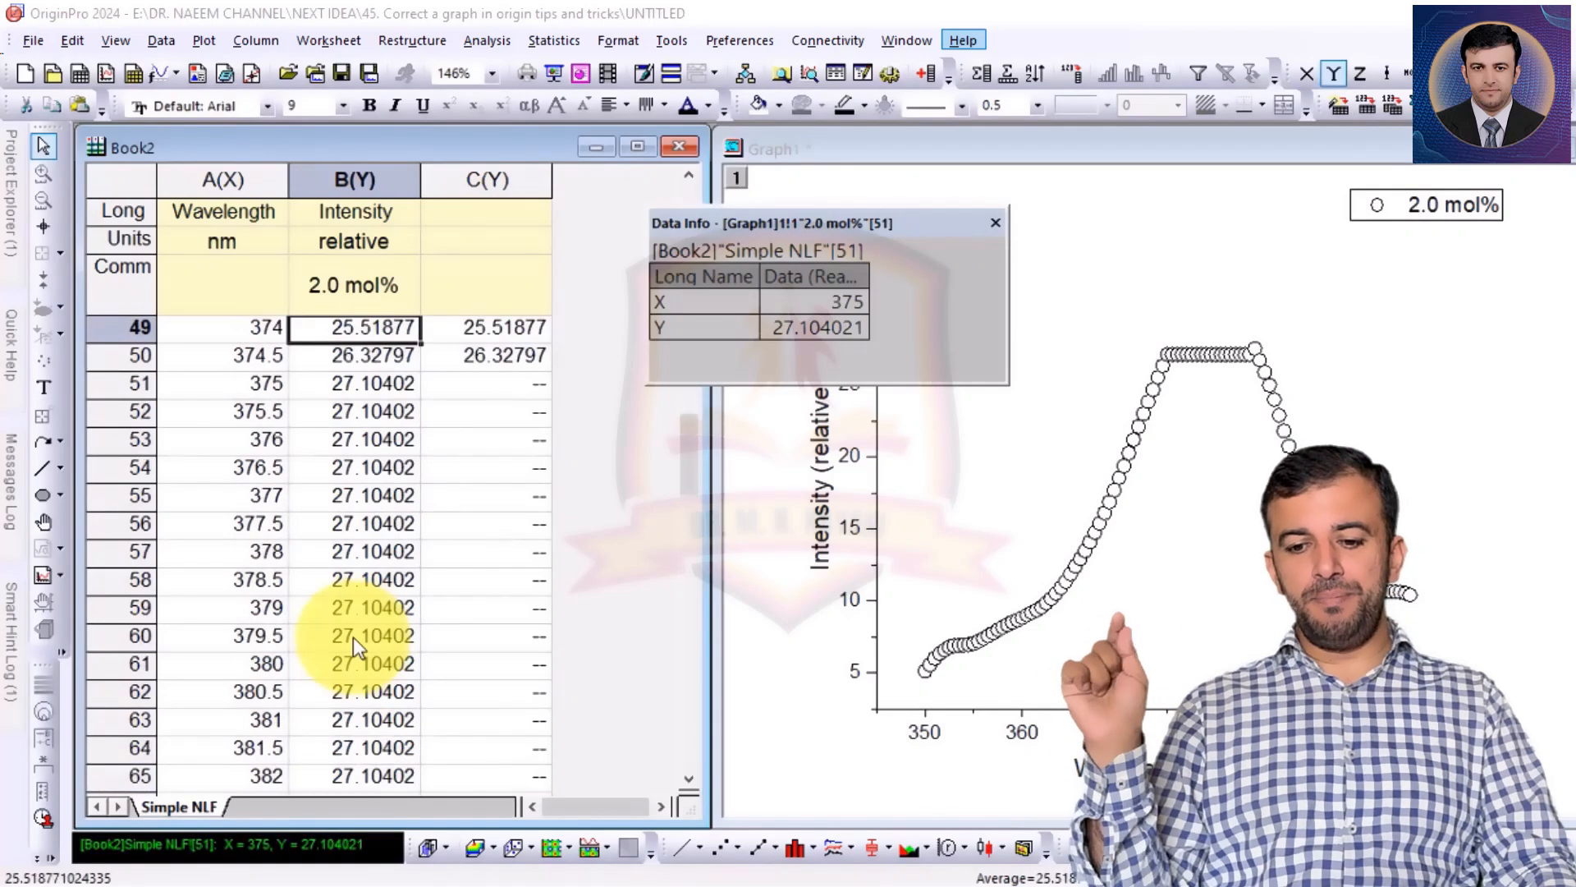
key("Down")
key("Down")
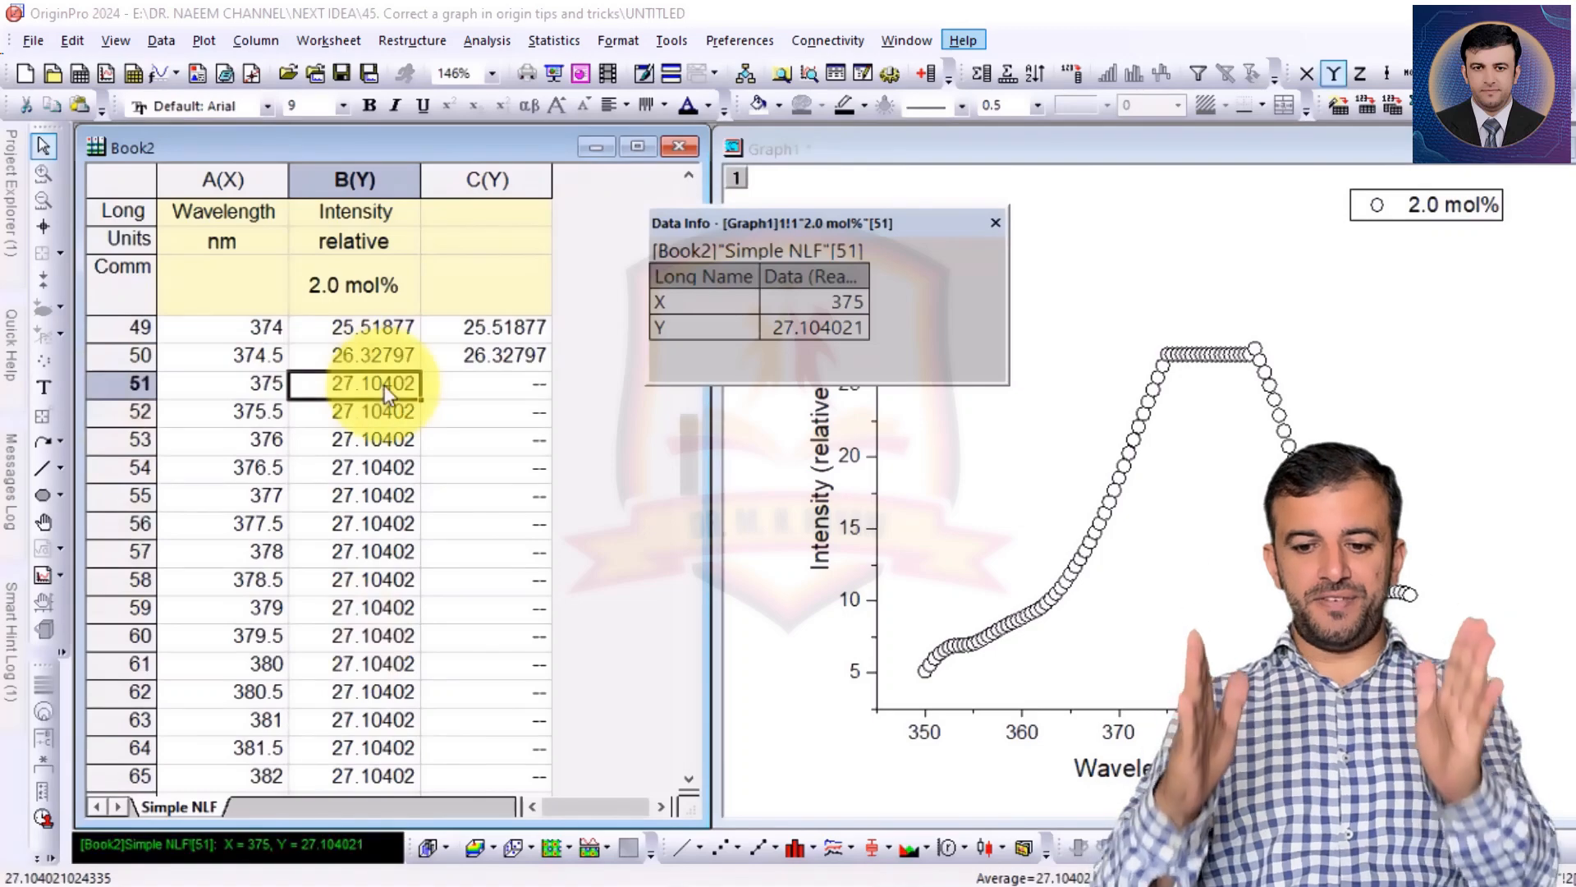
Clear the repeated plateau values from the Intensity column in rows 51 to 68 and close the data read-out
scroll(384, 386, "down", 1)
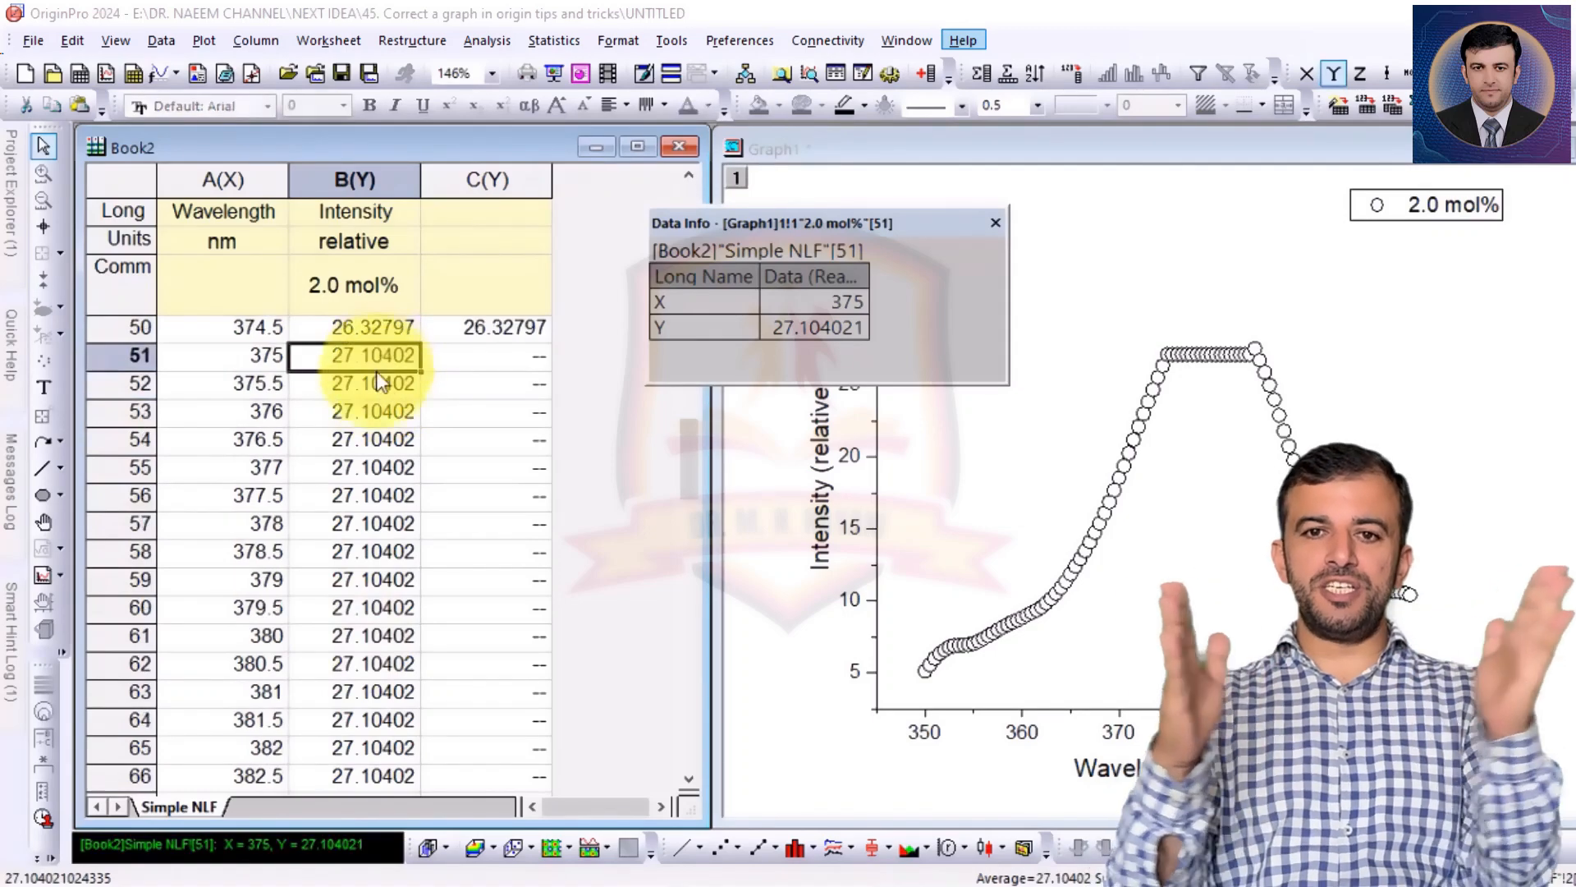
left_click_drag(384, 365, 401, 637)
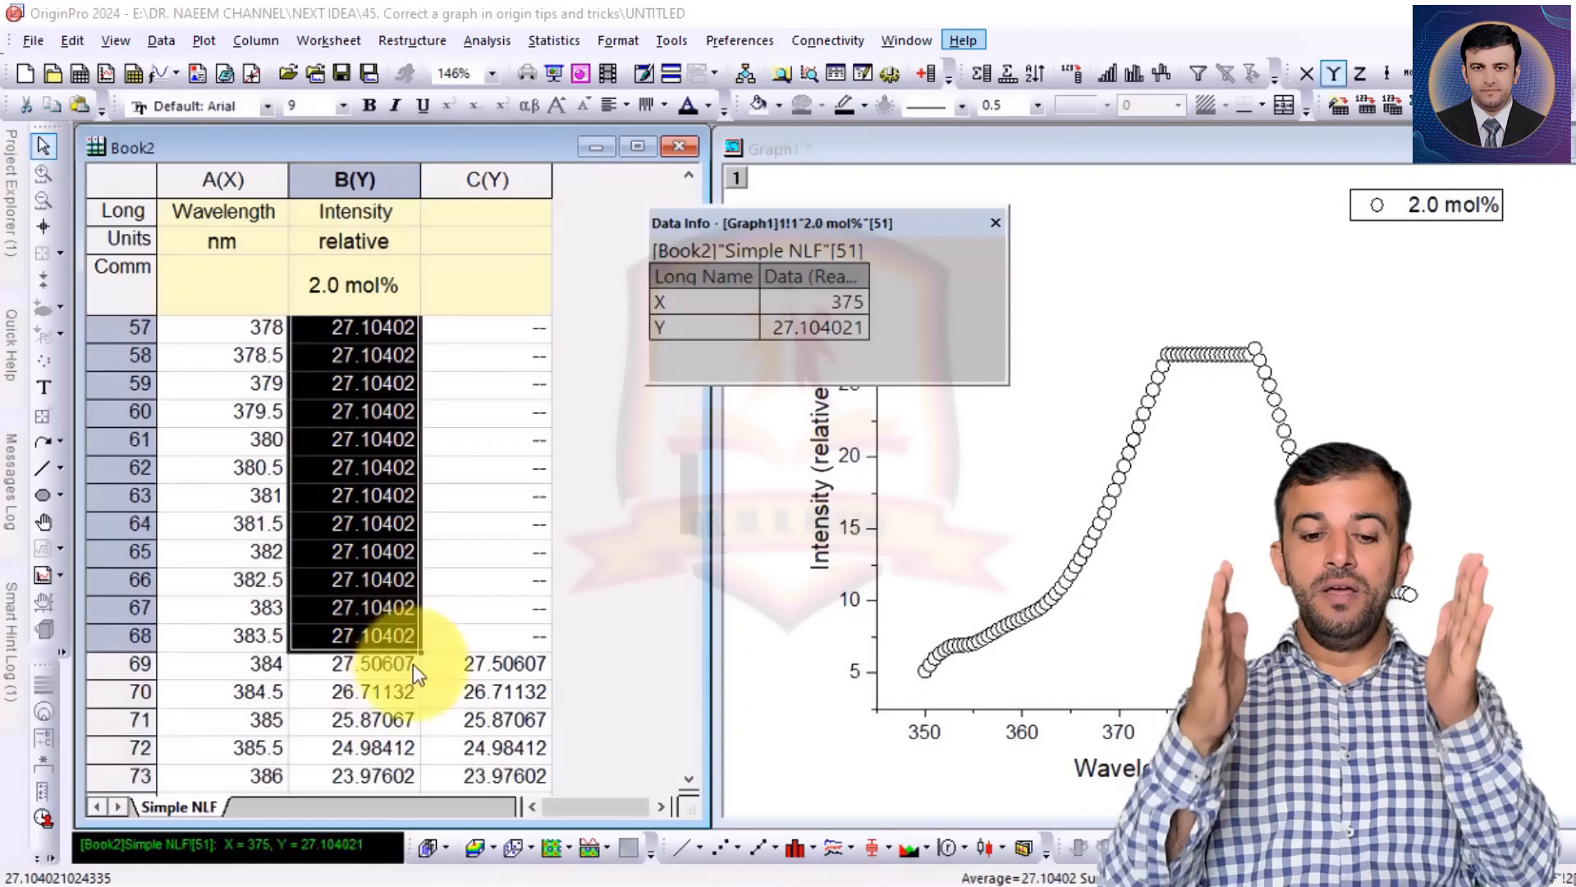
key("Delete")
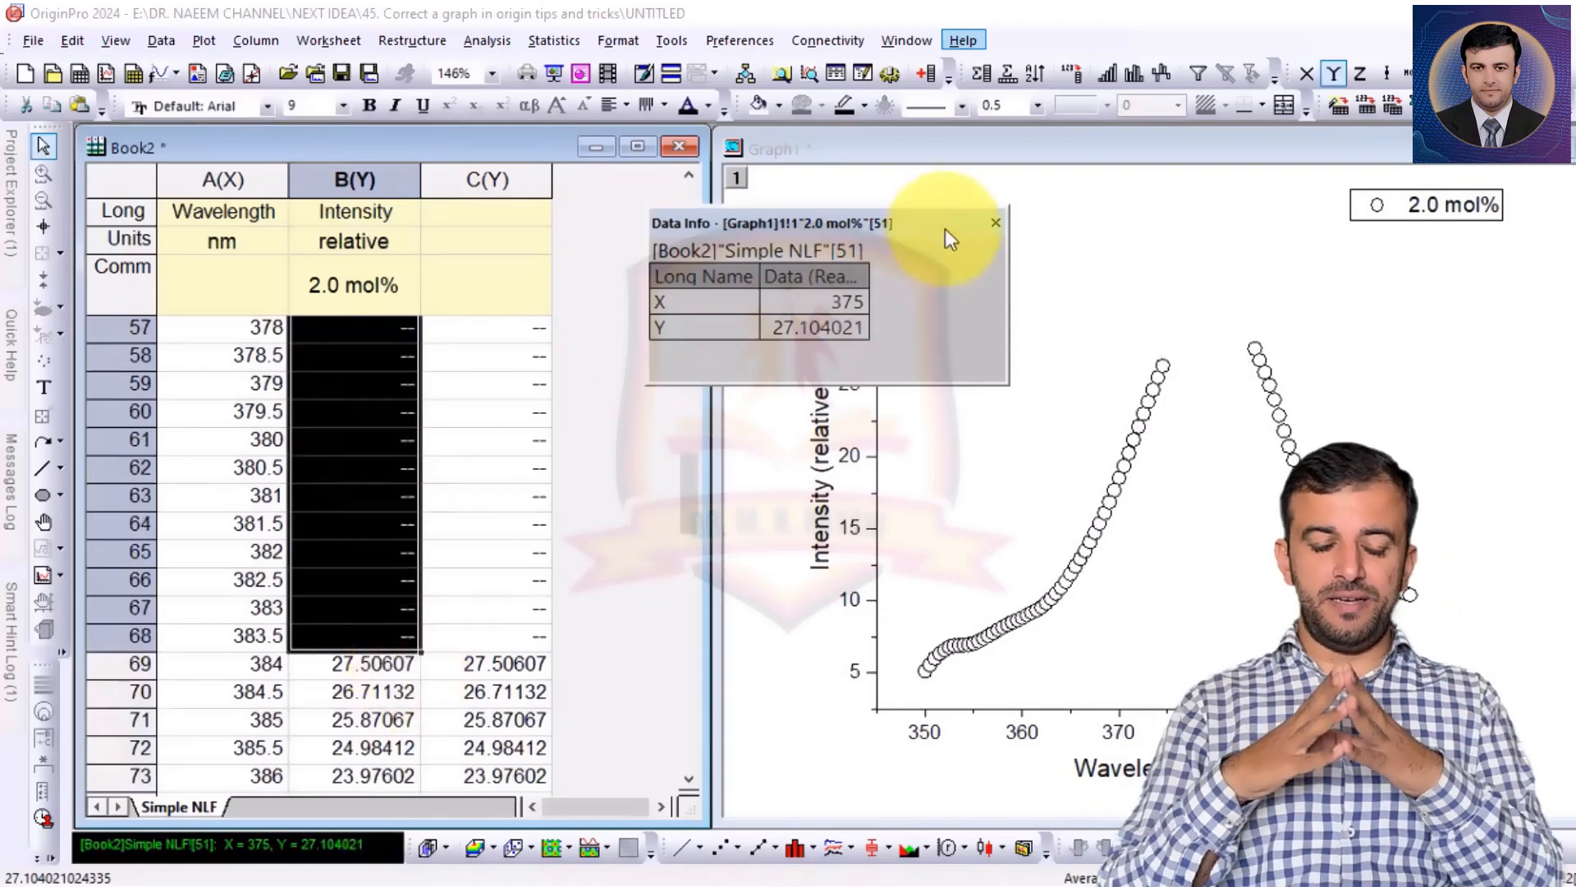
left_click(995, 222)
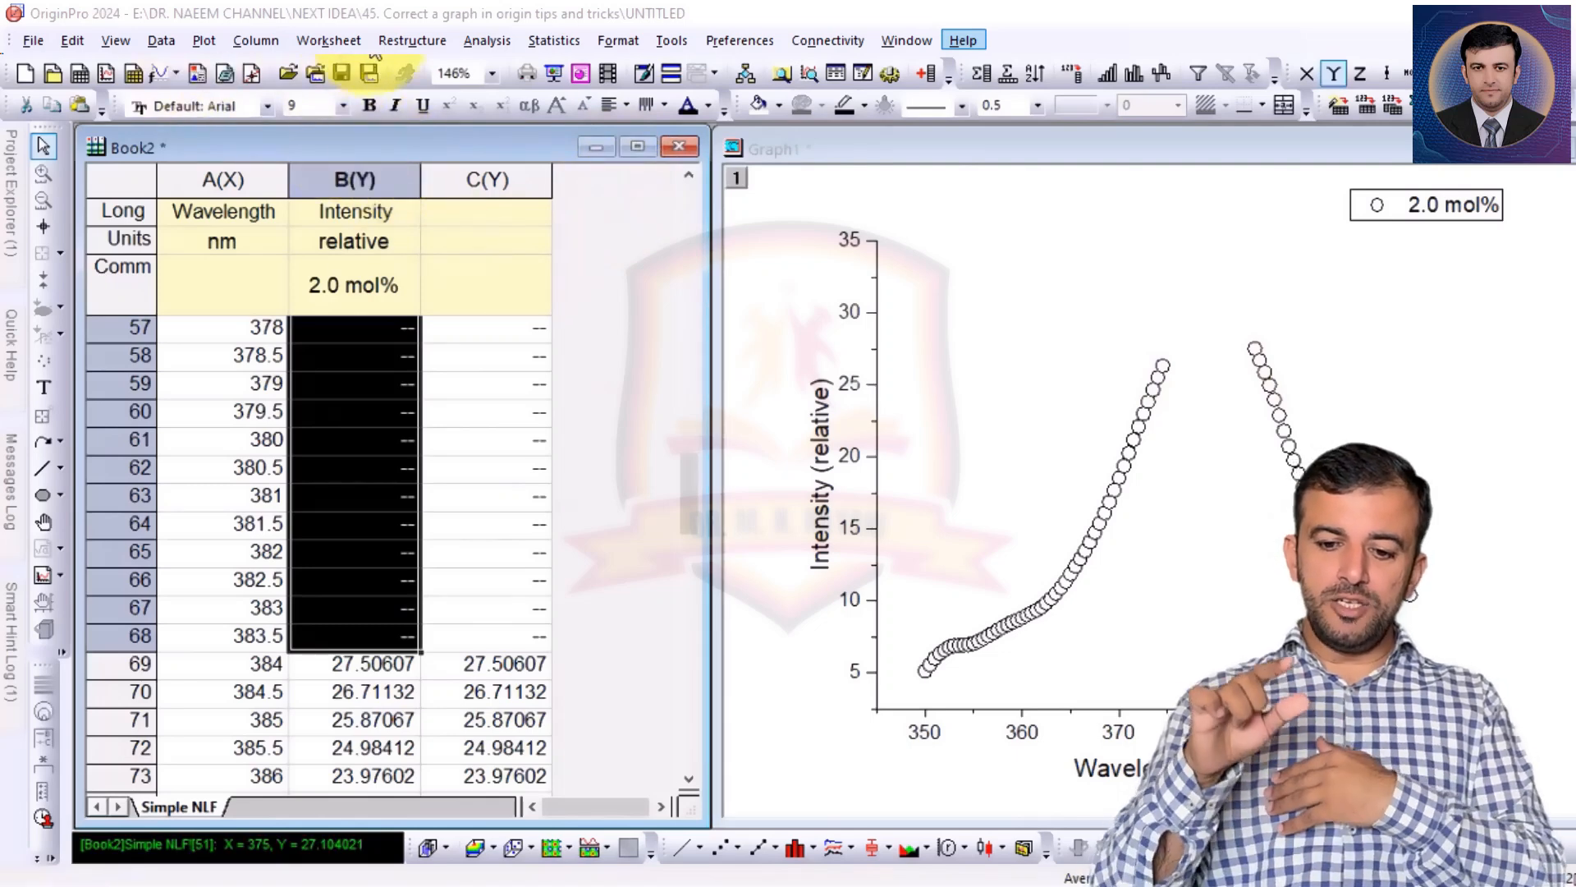
left_click(487, 41)
mouse_move(399, 123)
mouse_move(774, 125)
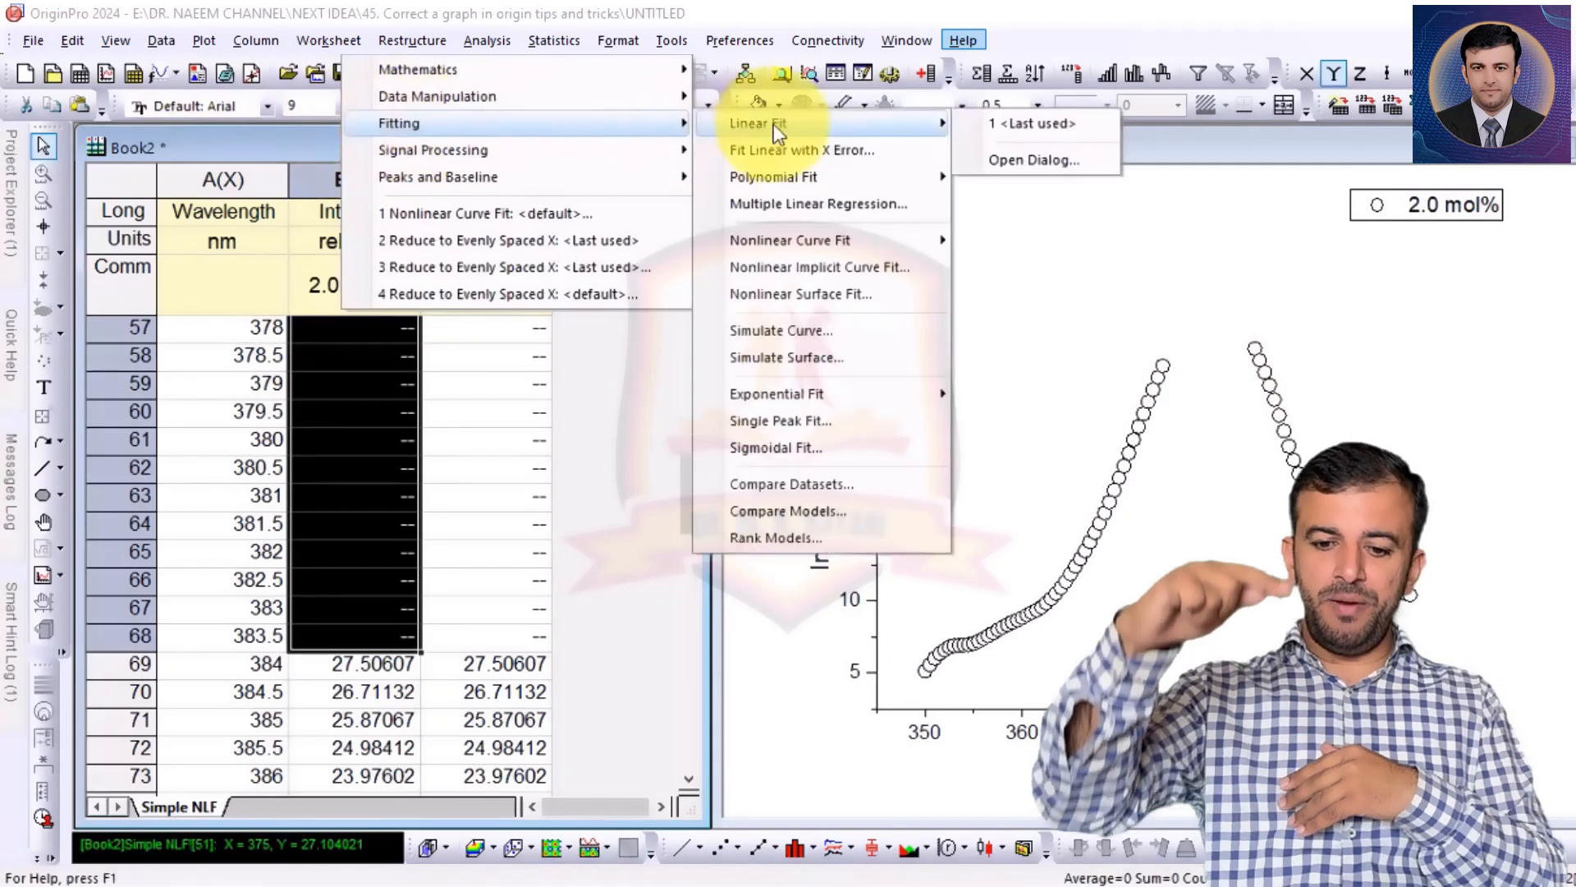
mouse_move(764, 242)
left_click(1005, 276)
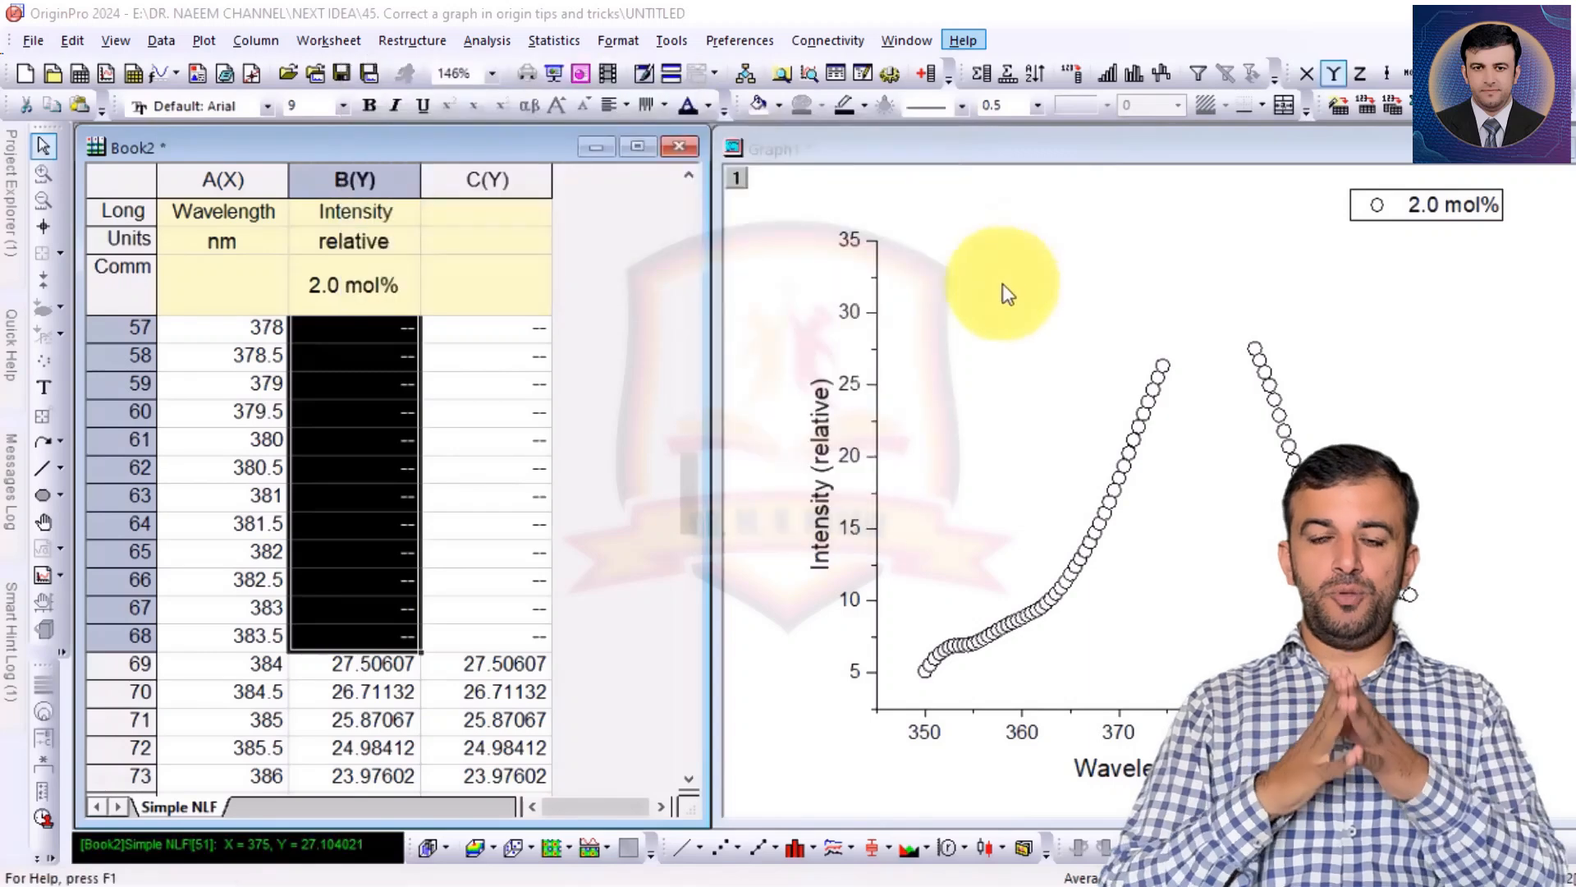
left_click(204, 215)
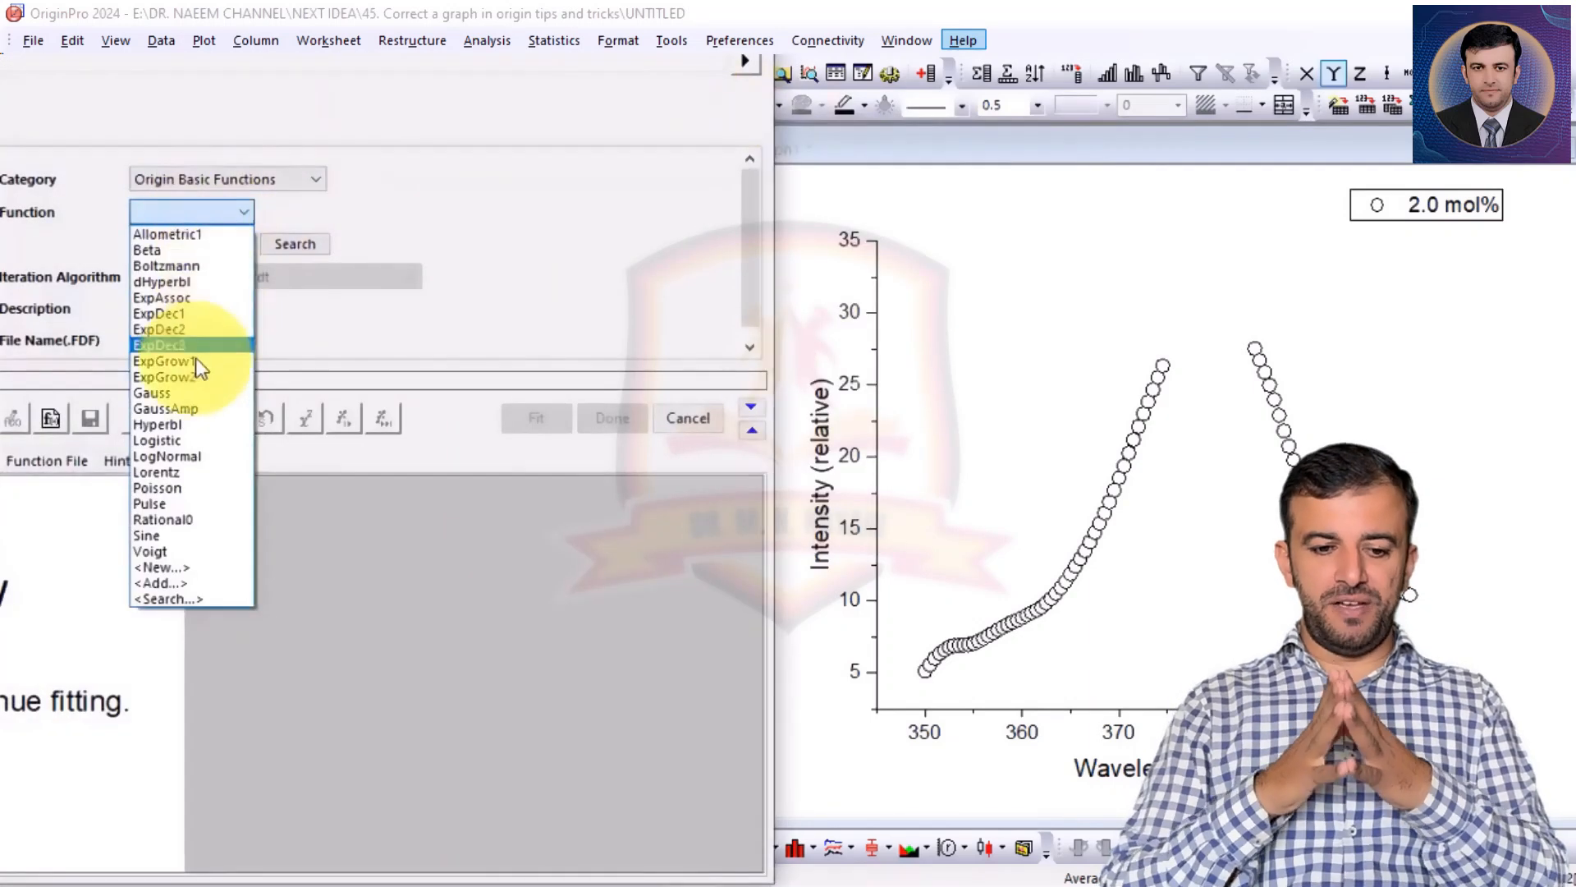
left_click(179, 391)
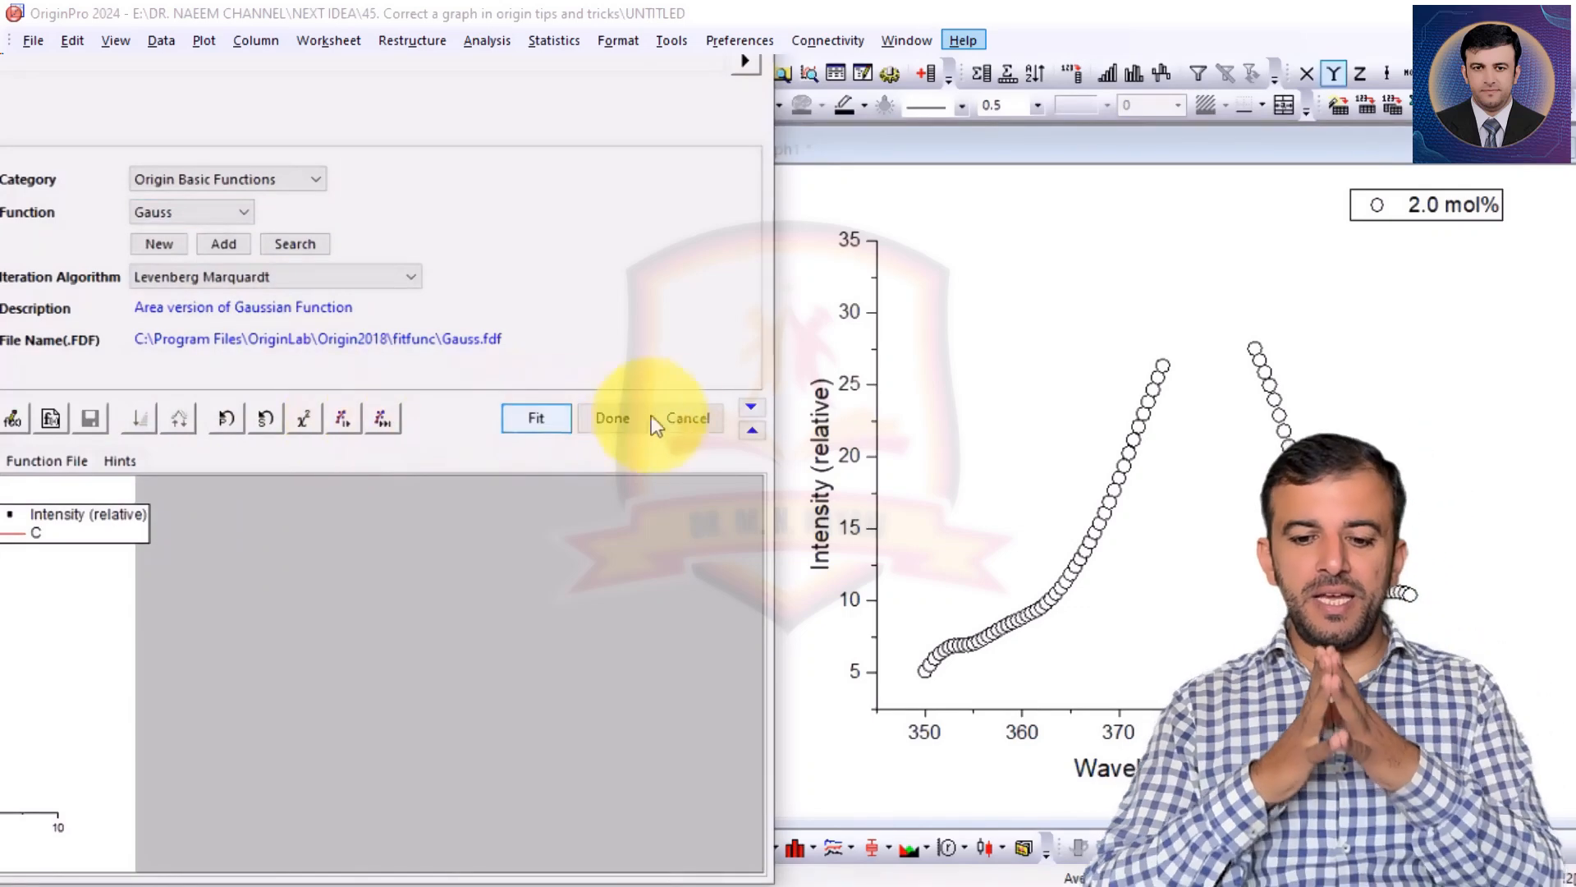
left_click(657, 417)
Close the data read-out and start a nonlinear curve fit on the gapped 2.0 mol% curve in the graph
left_click(1126, 460)
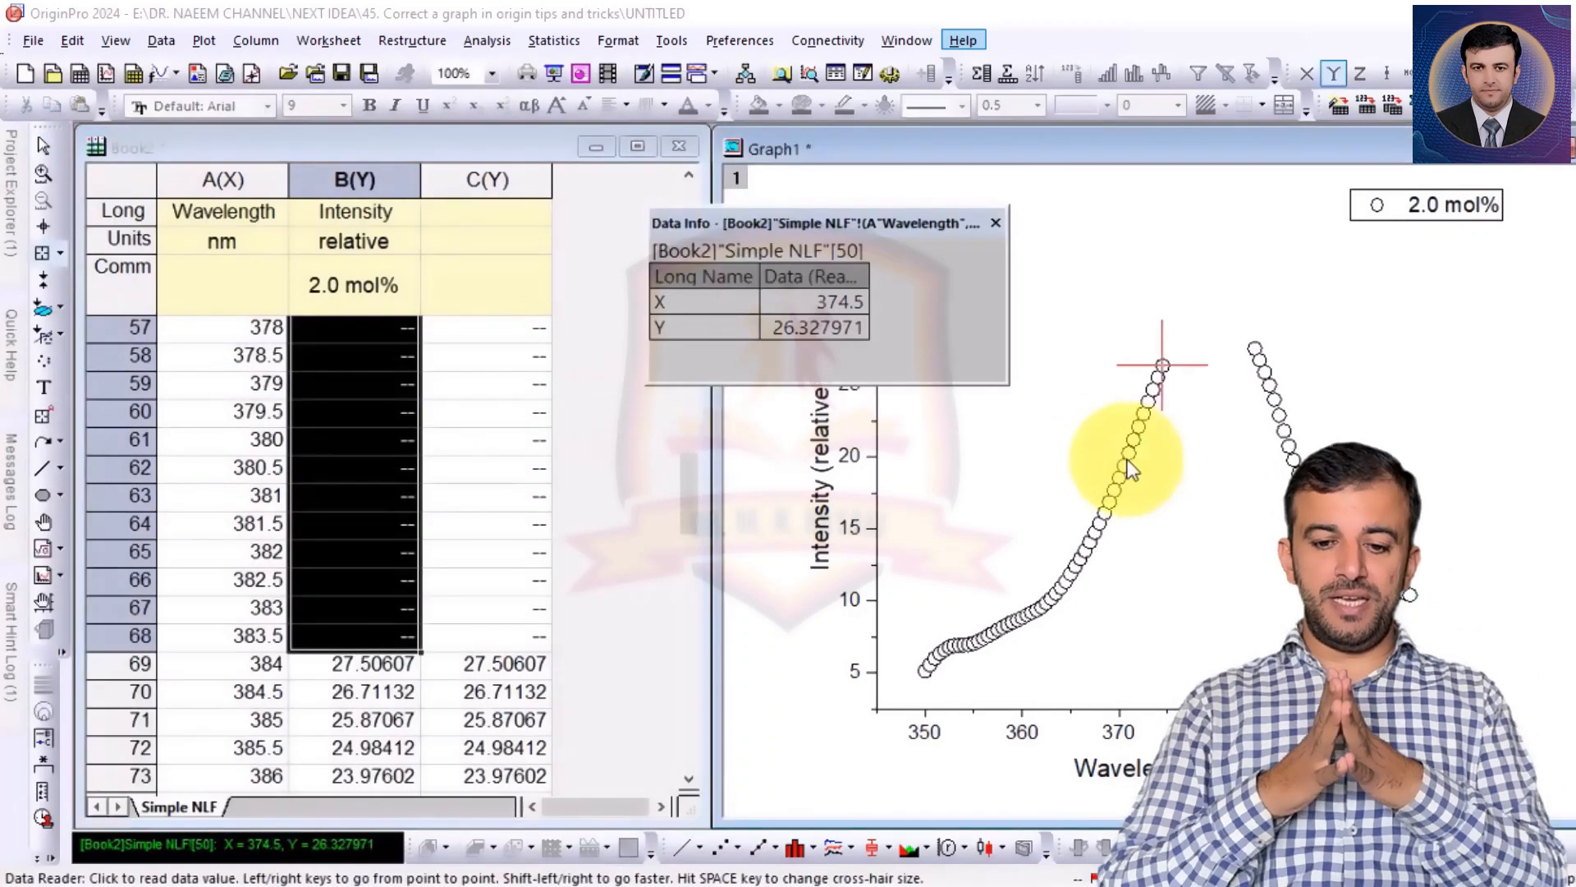
left_click(998, 228)
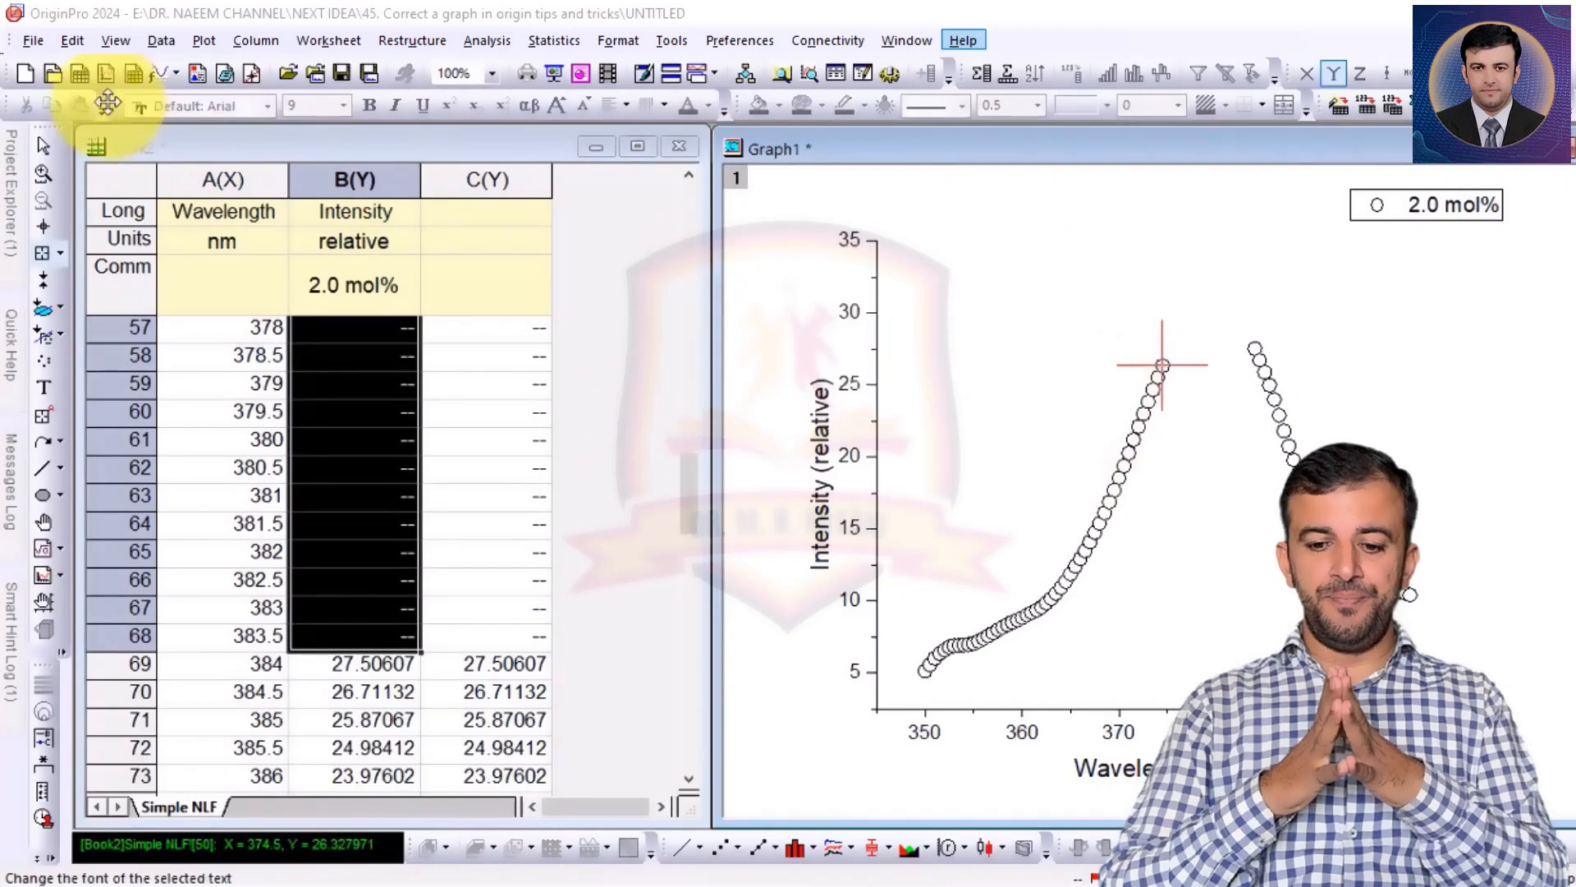
left_click(1136, 428)
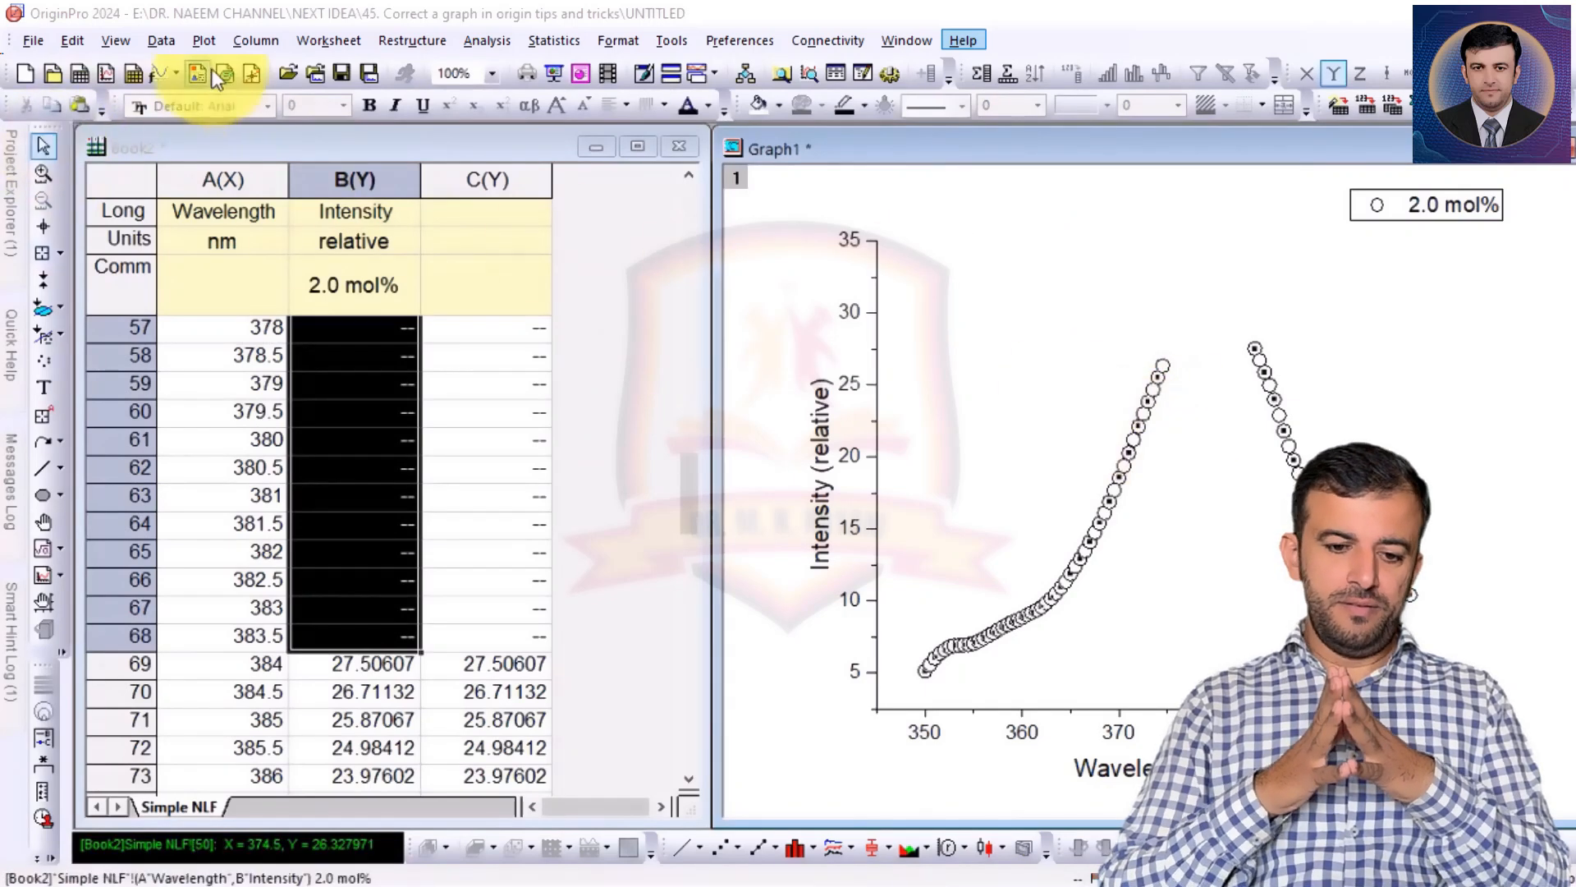
left_click(282, 41)
mouse_move(317, 130)
mouse_move(524, 148)
mouse_move(614, 245)
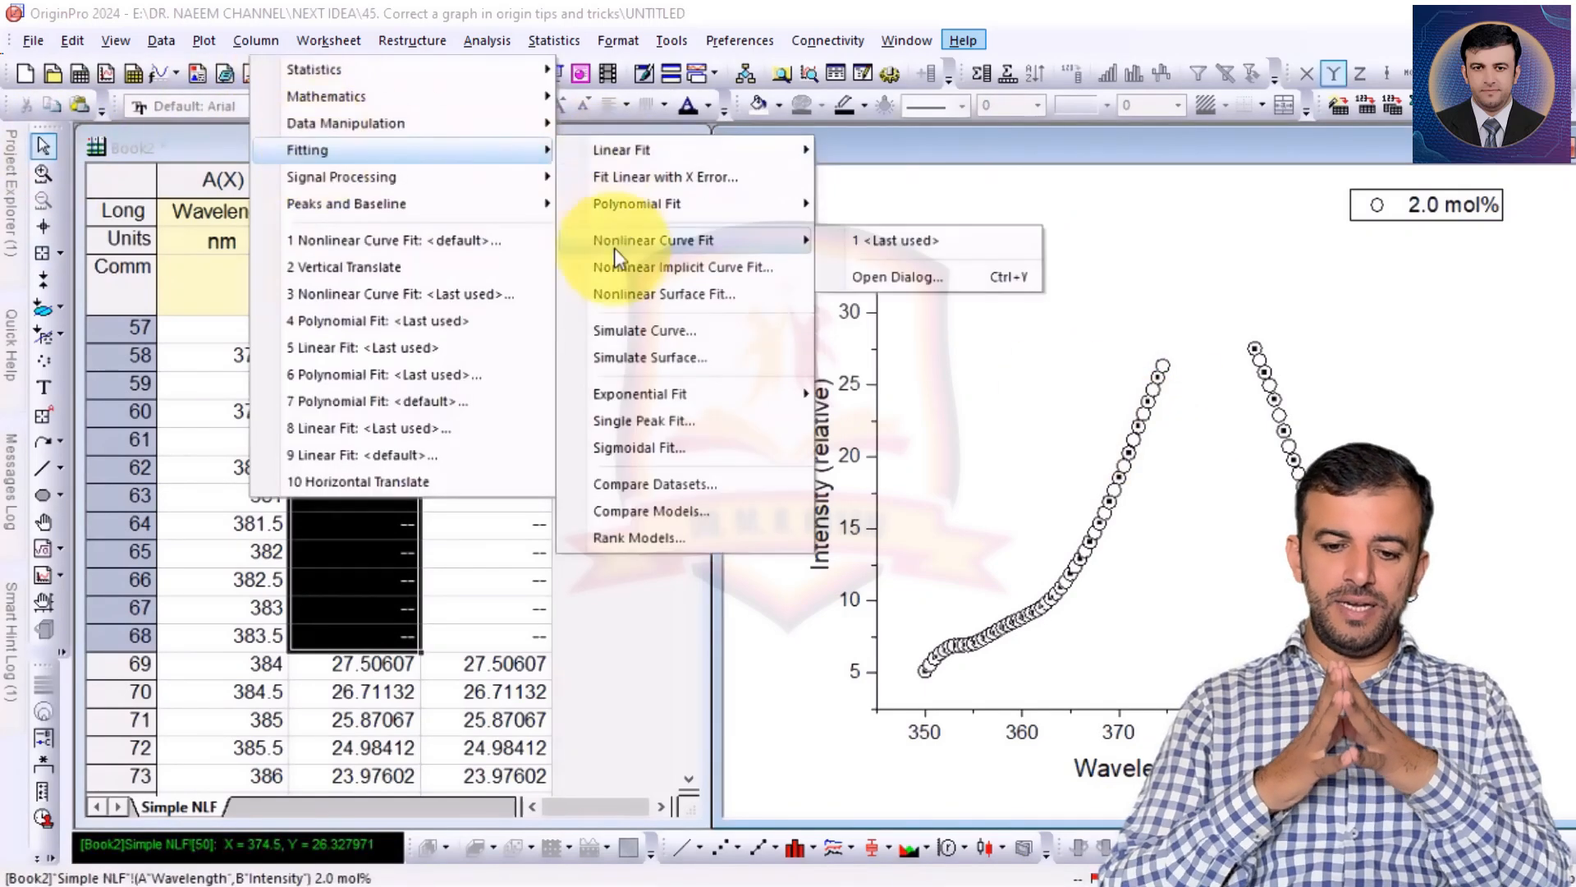
left_click(859, 278)
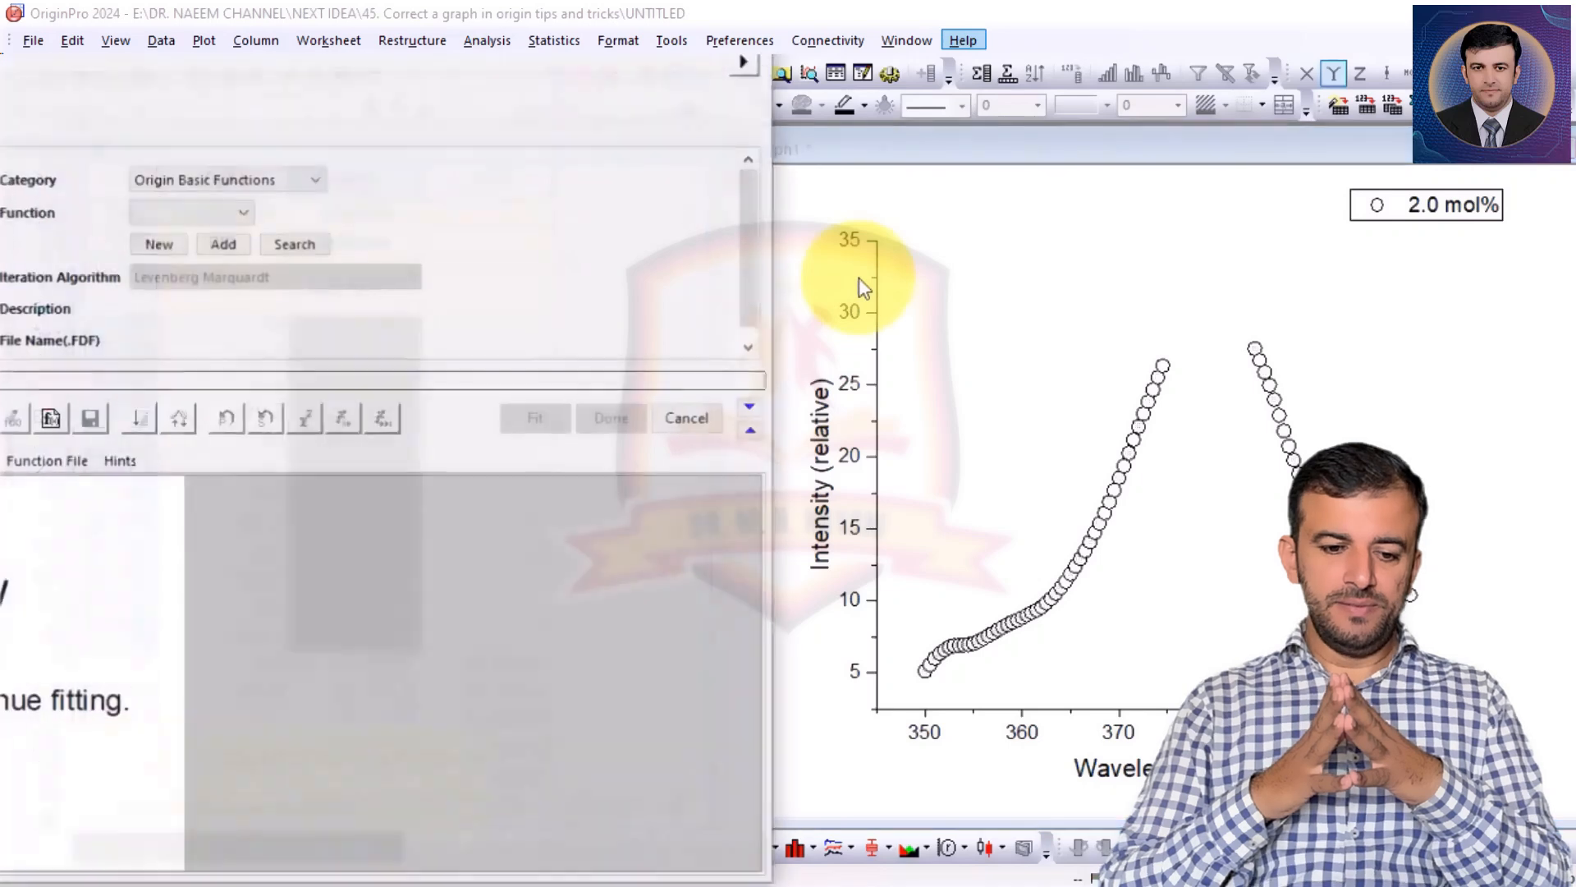
Fit the gapped curve with the Gauss function from Origin Basic Functions, iterating until convergence
left_click(190, 212)
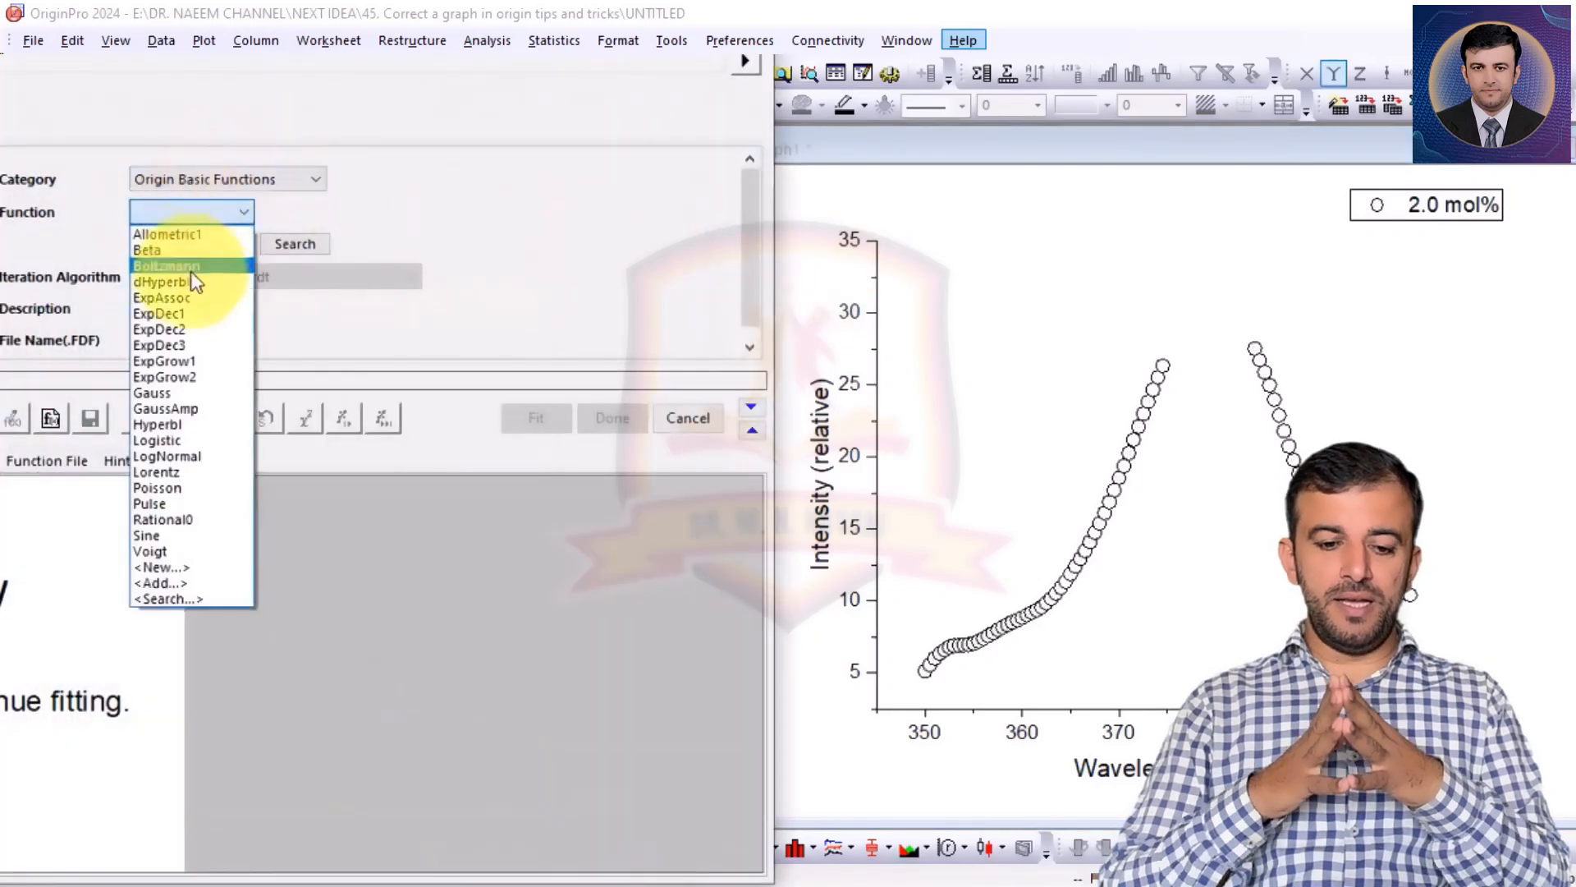
left_click(169, 394)
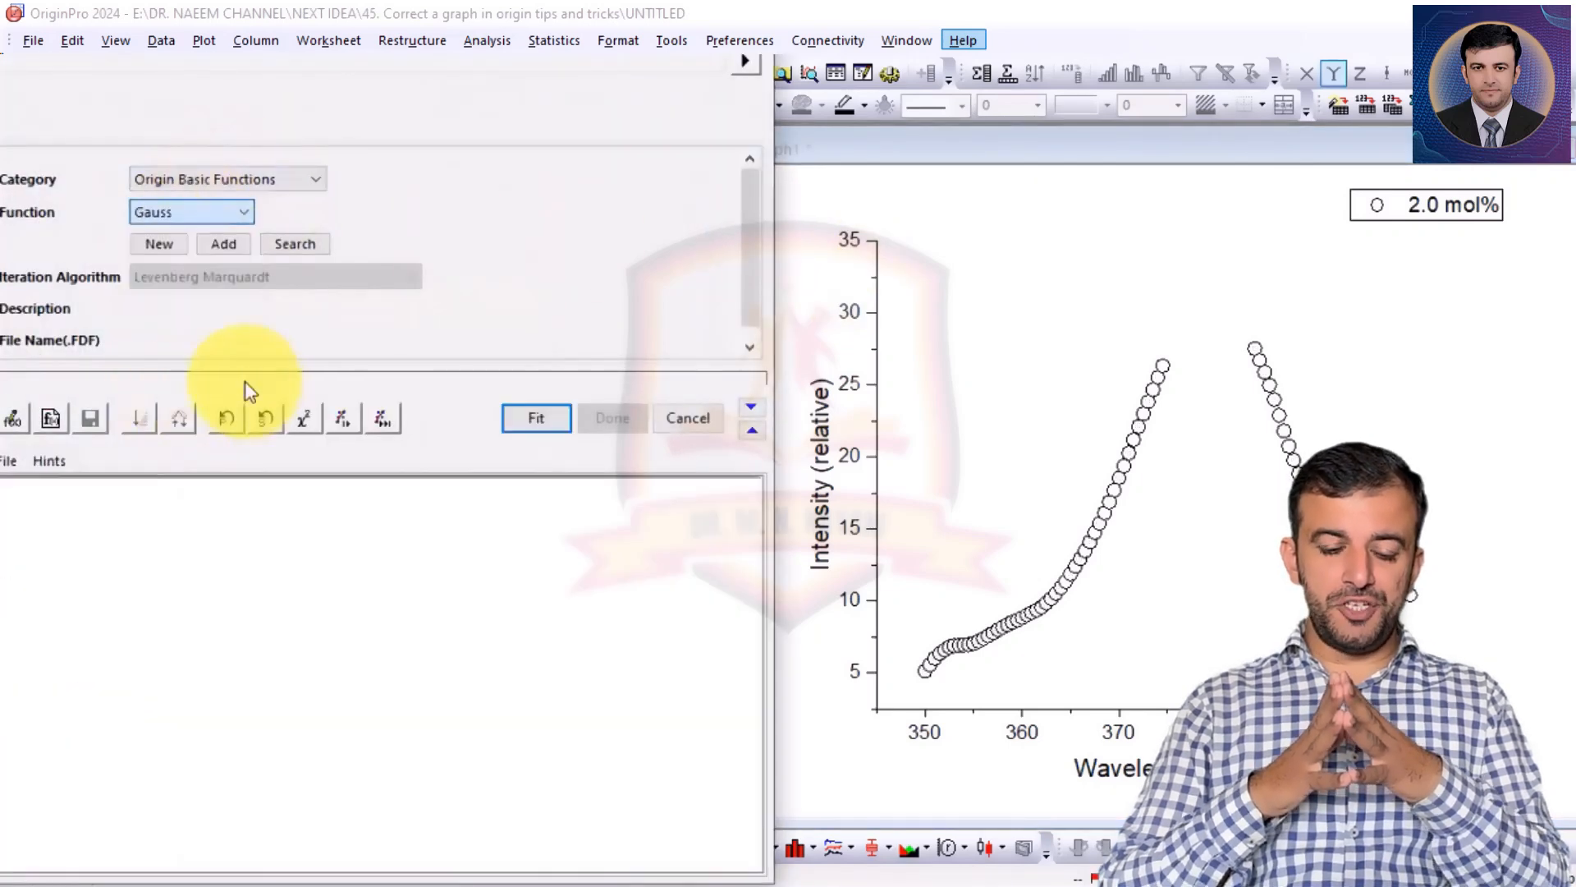
left_click(382, 420)
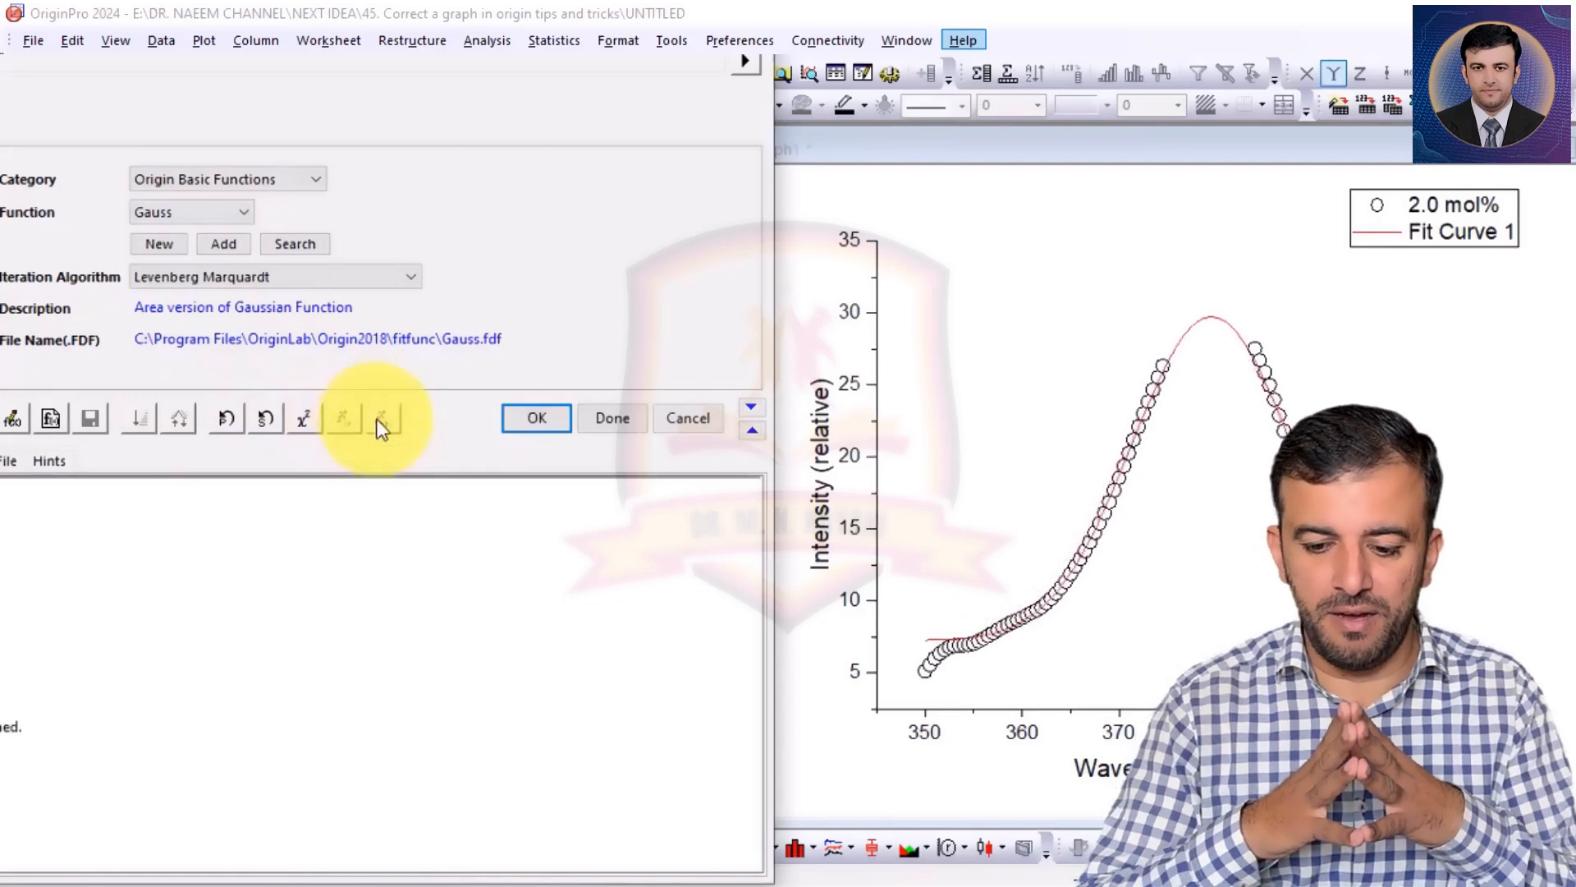
Accept the Gauss fit and delete the fit results table placed on the graph
left_click_drag(281, 11, 733, 11)
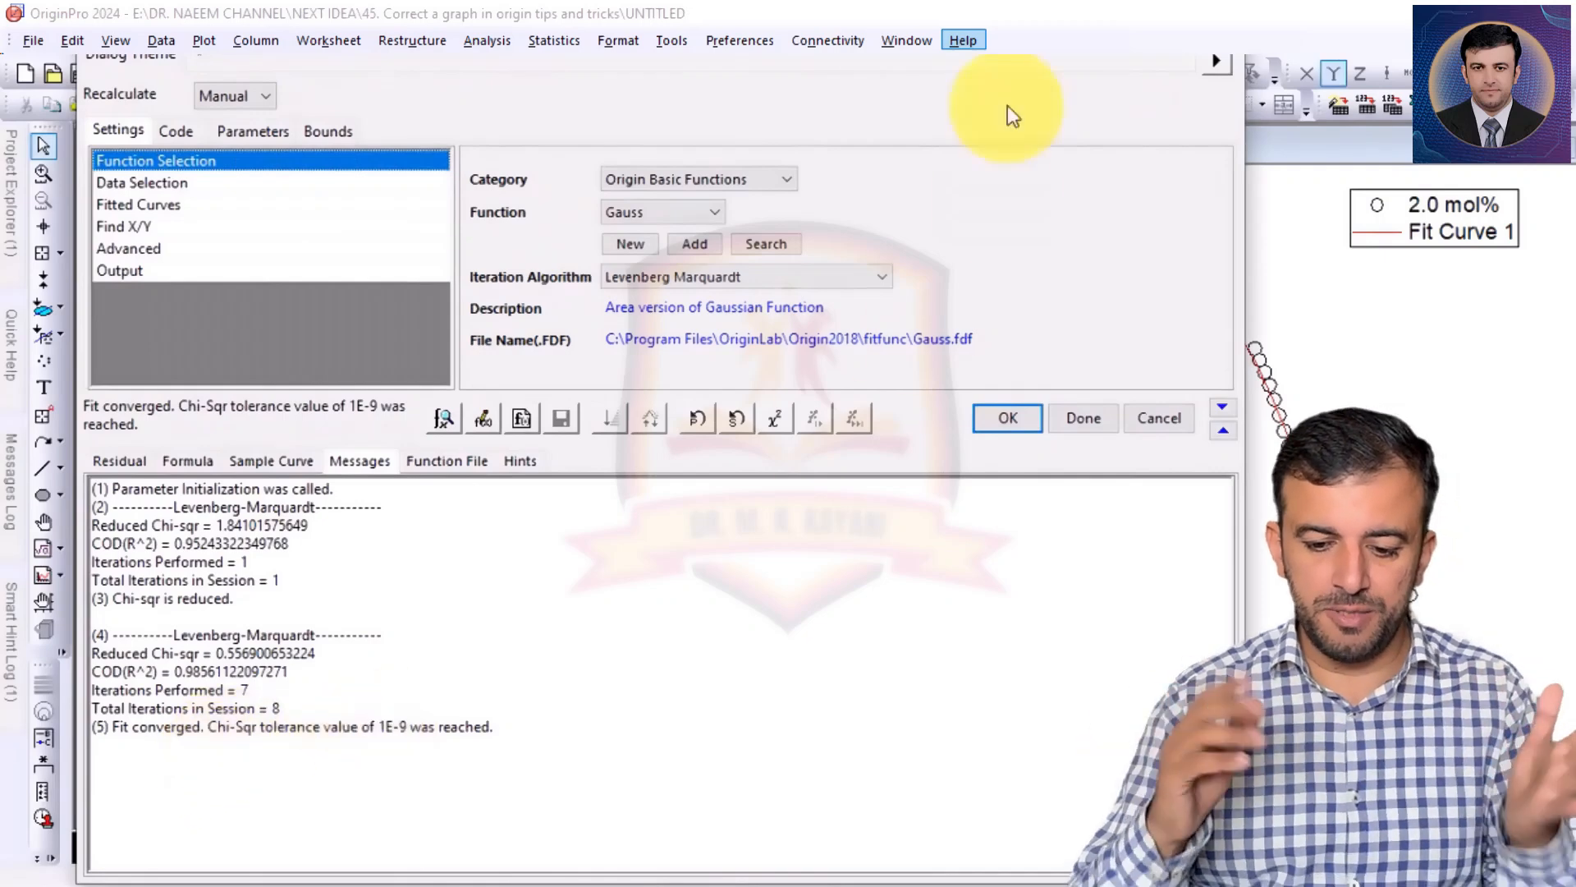
left_click_drag(1027, 11, 470, 12)
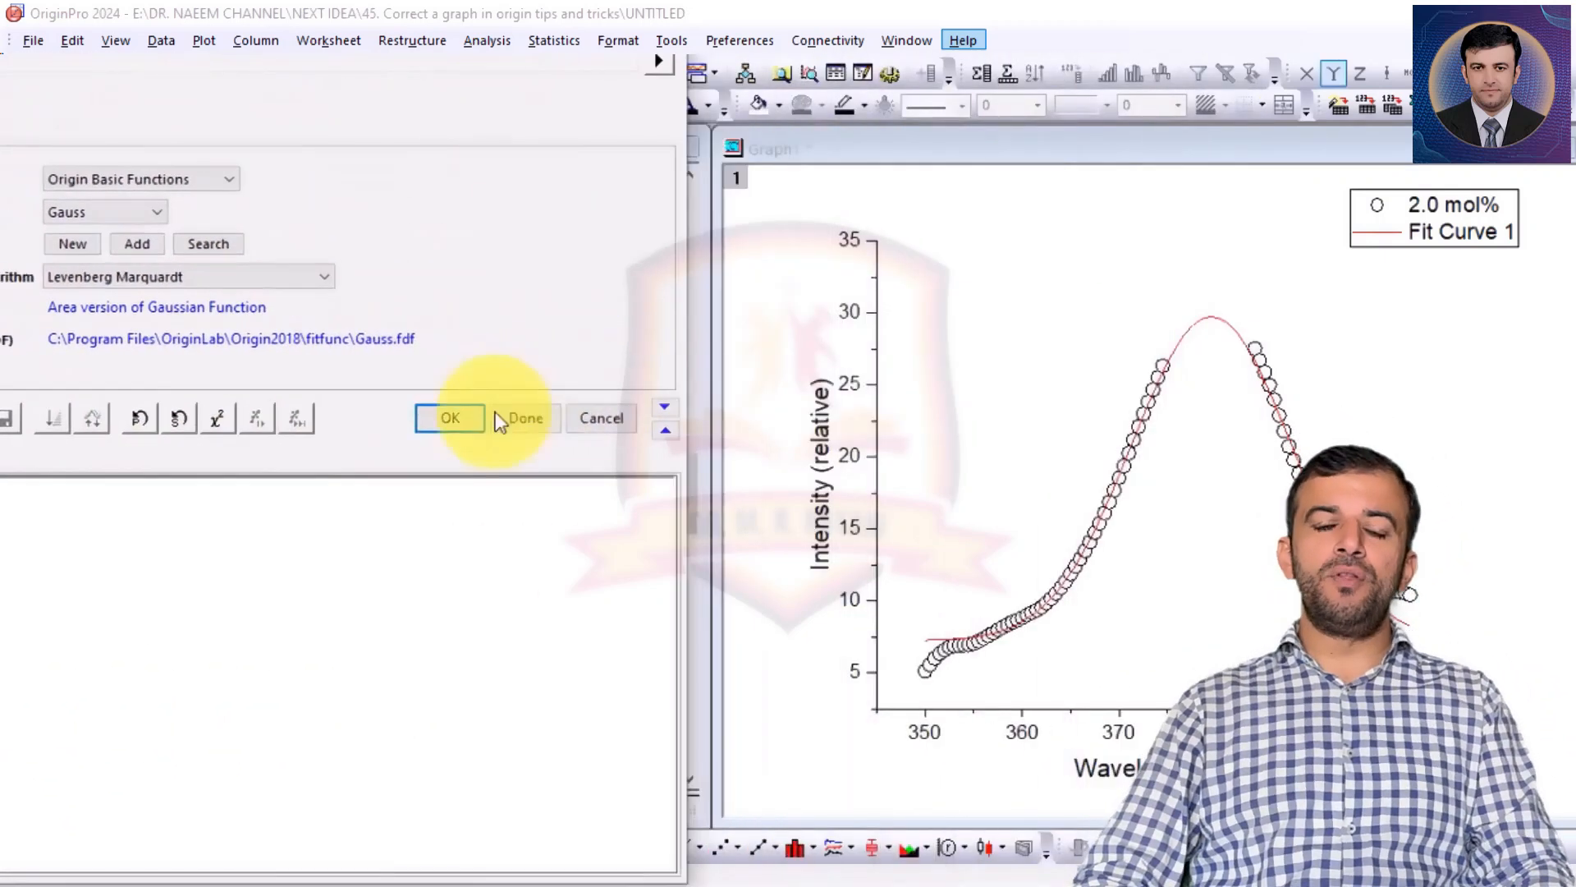
left_click(449, 433)
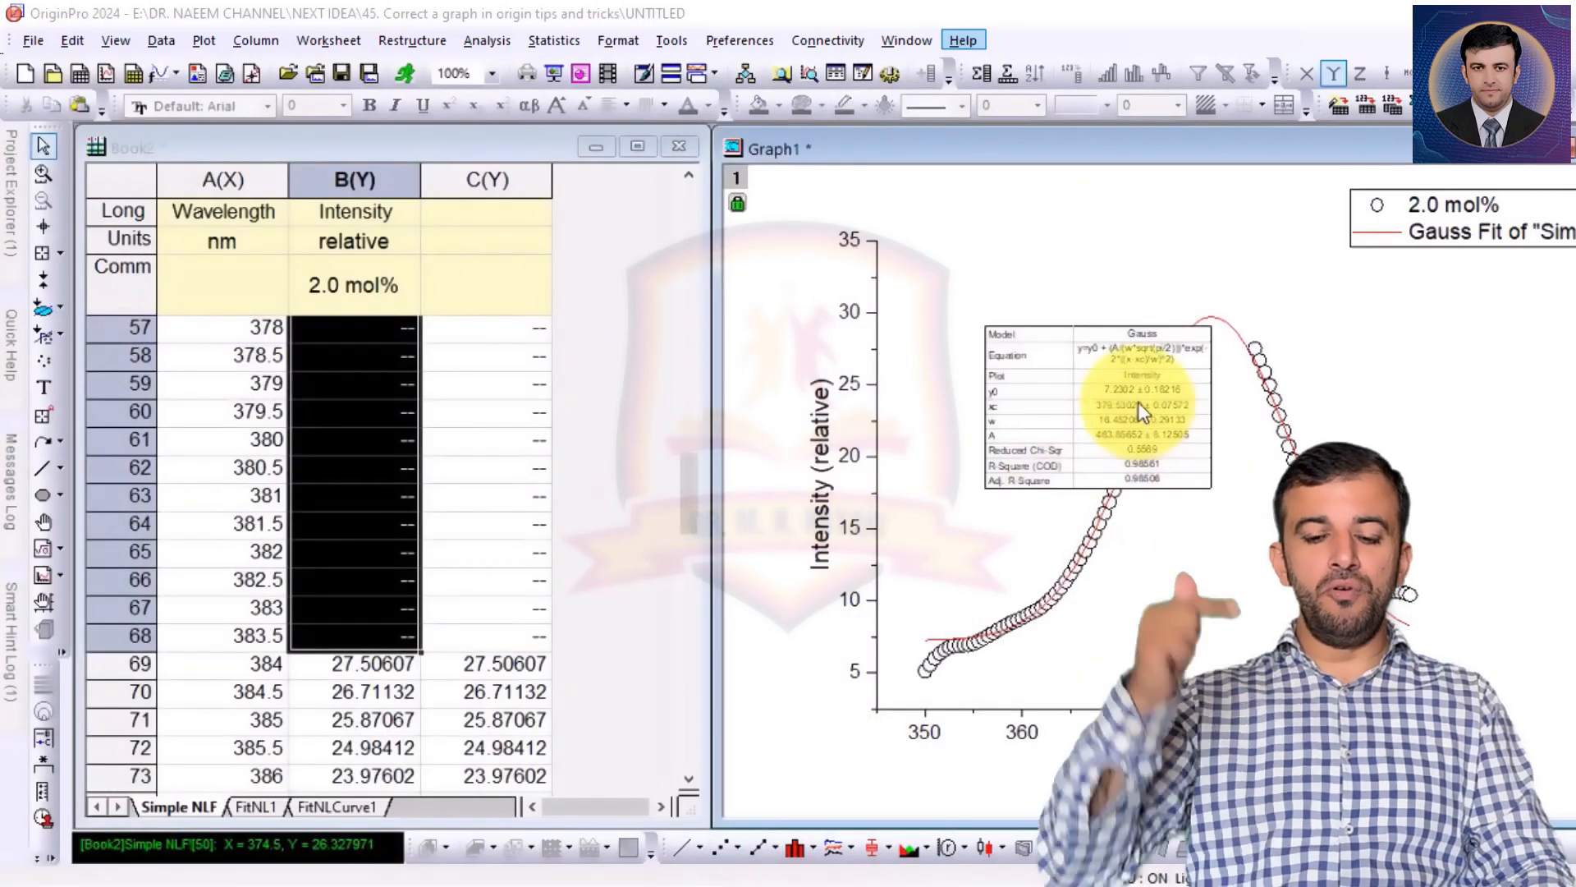
left_click(1141, 411)
key("Delete")
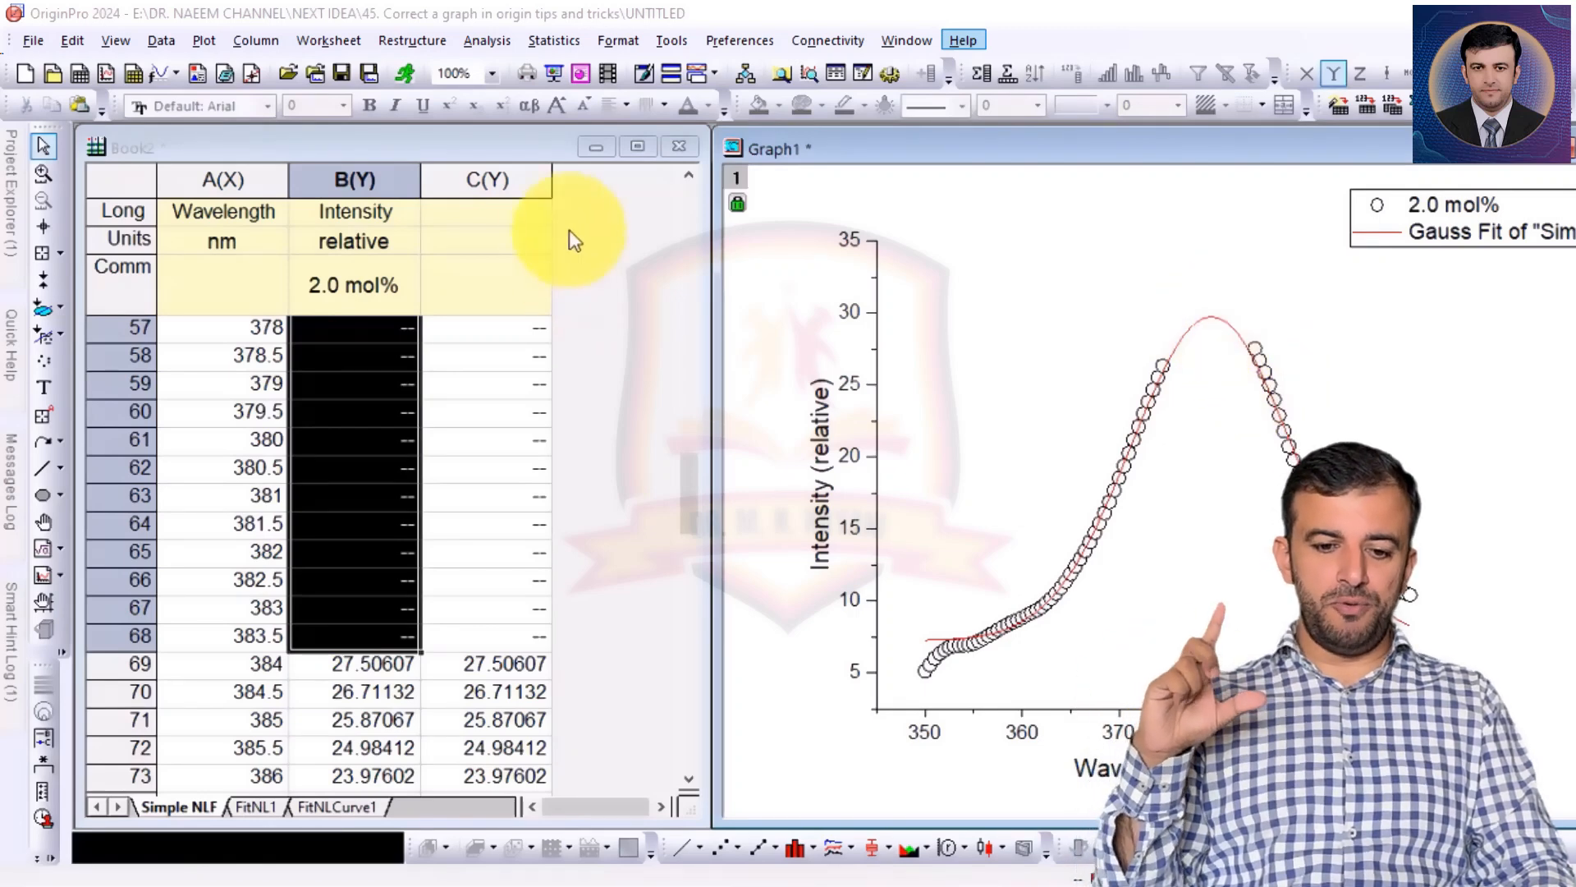
Delete column C from the Simple NLF worksheet
left_click(493, 177)
right_click(504, 183)
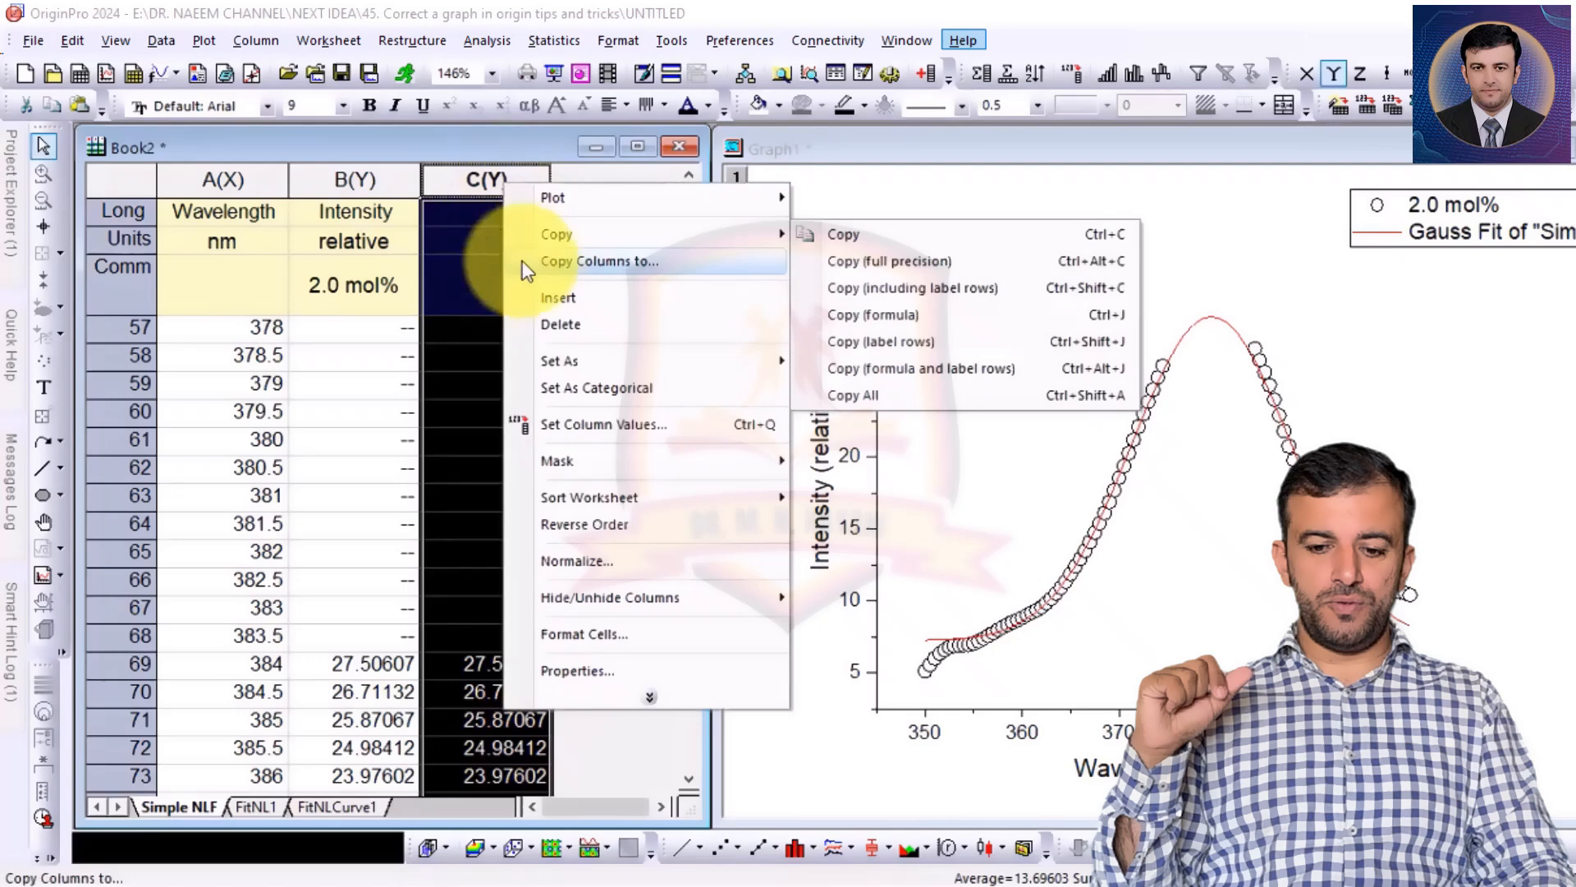
left_click(541, 326)
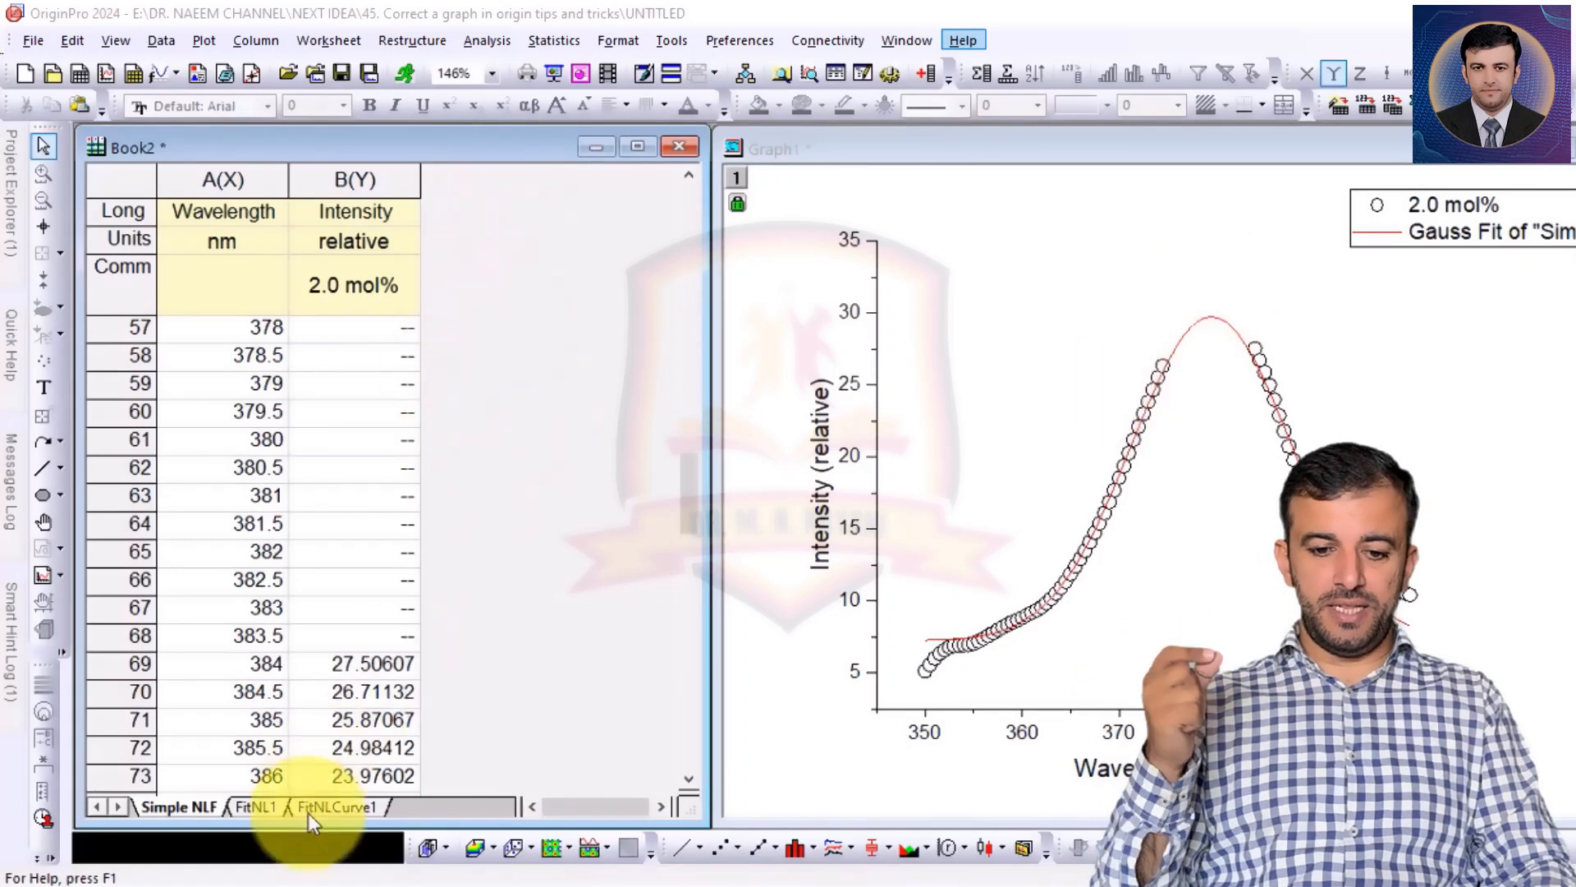
Copy the Gauss fitted curve's X1 and Y1 columns from the FitNLCurve1 sheet into two new columns C and D of Simple NLF
left_click(329, 807)
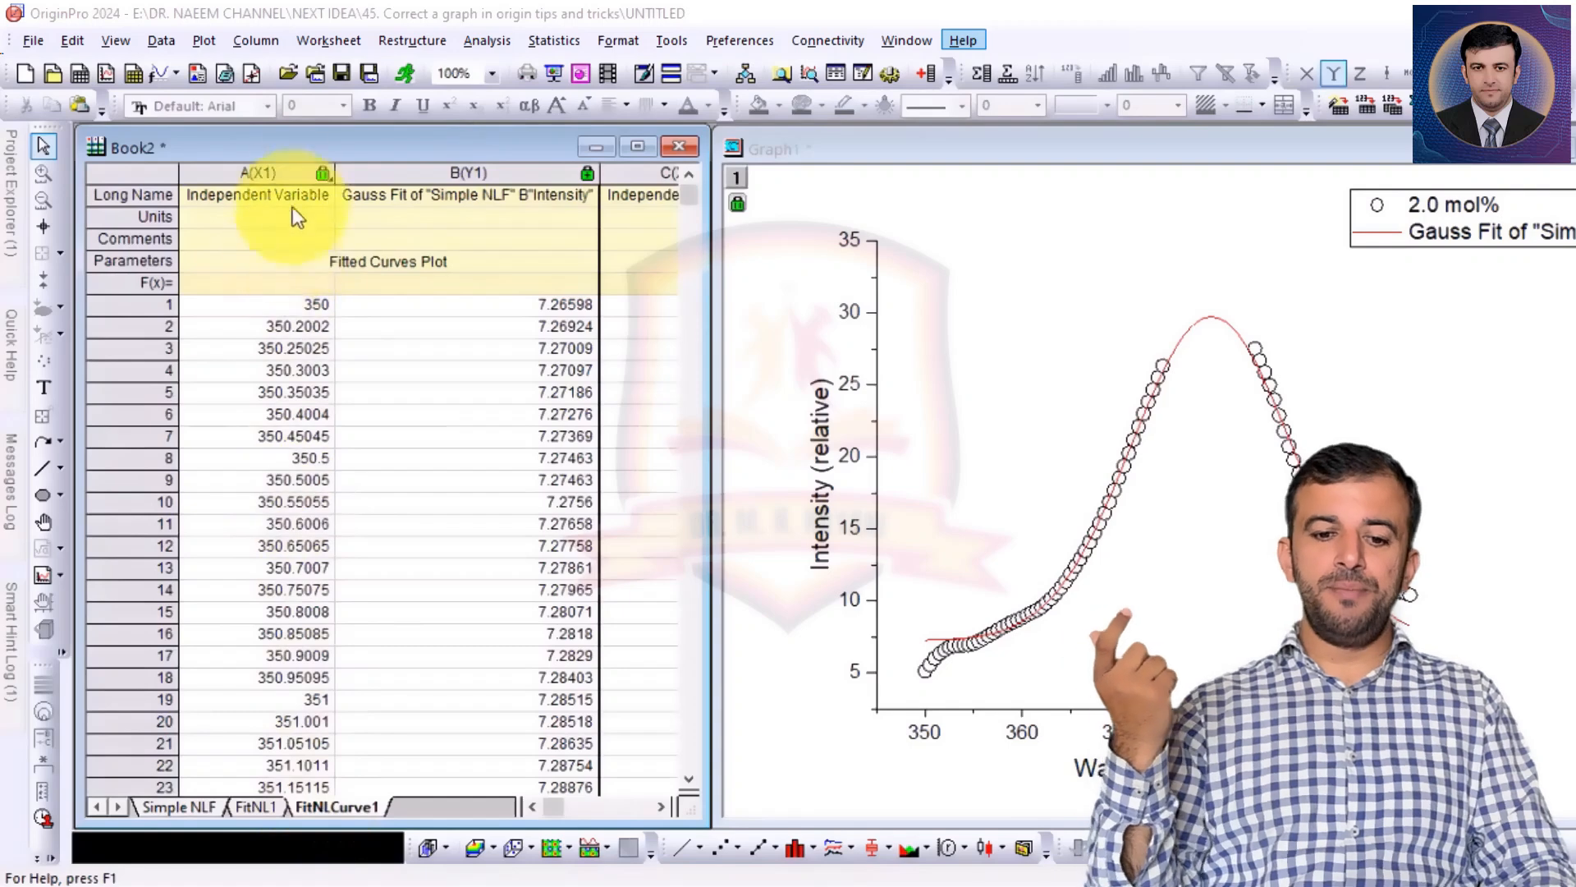
left_click_drag(292, 175, 353, 175)
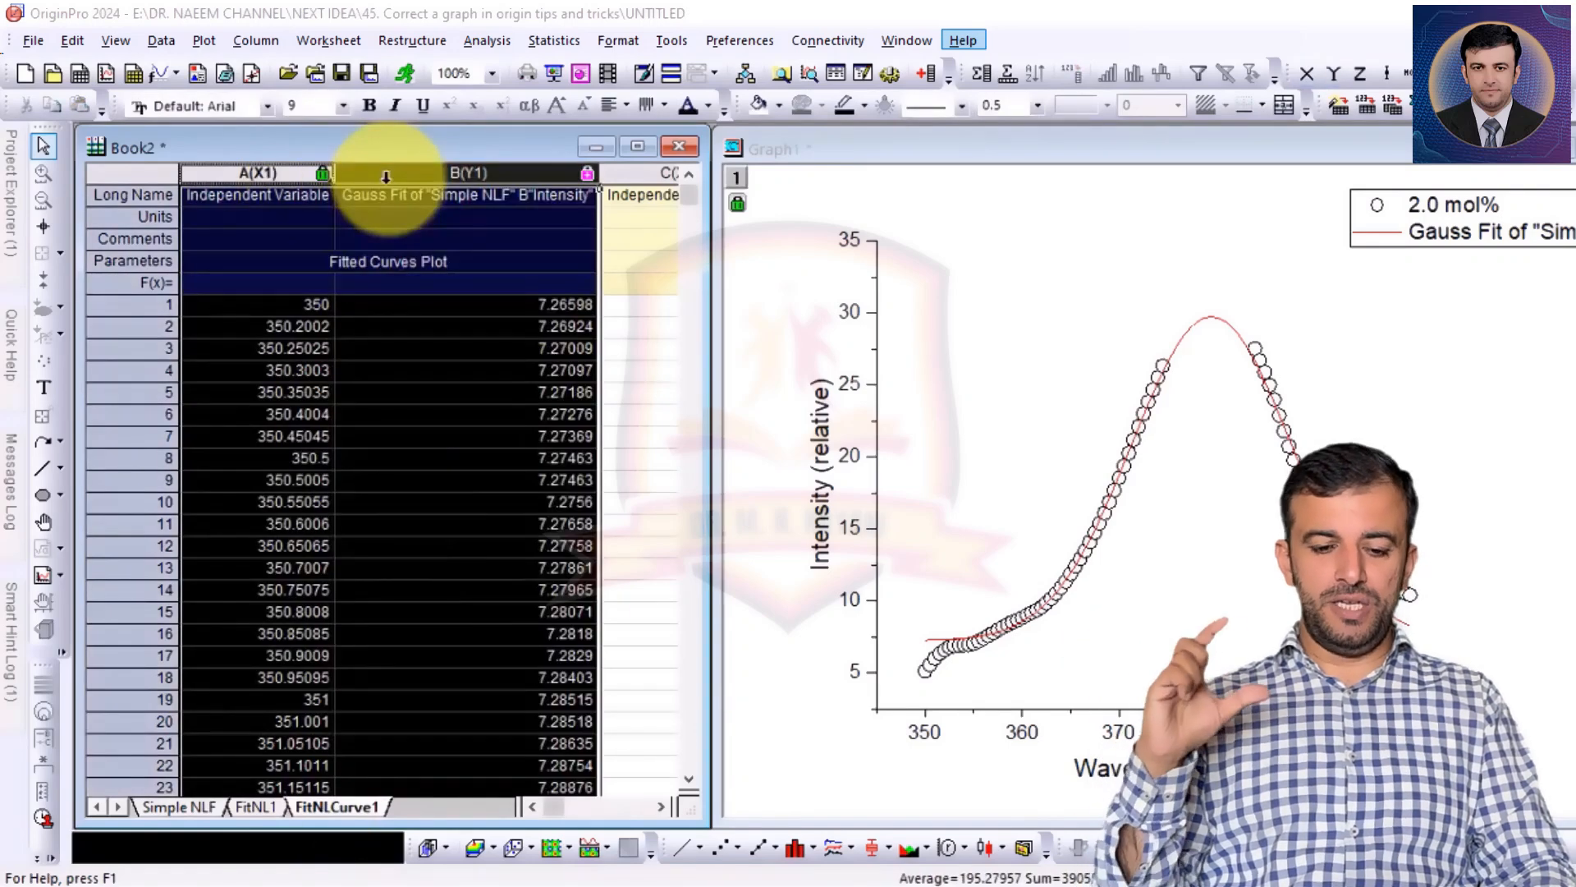
left_click(164, 806)
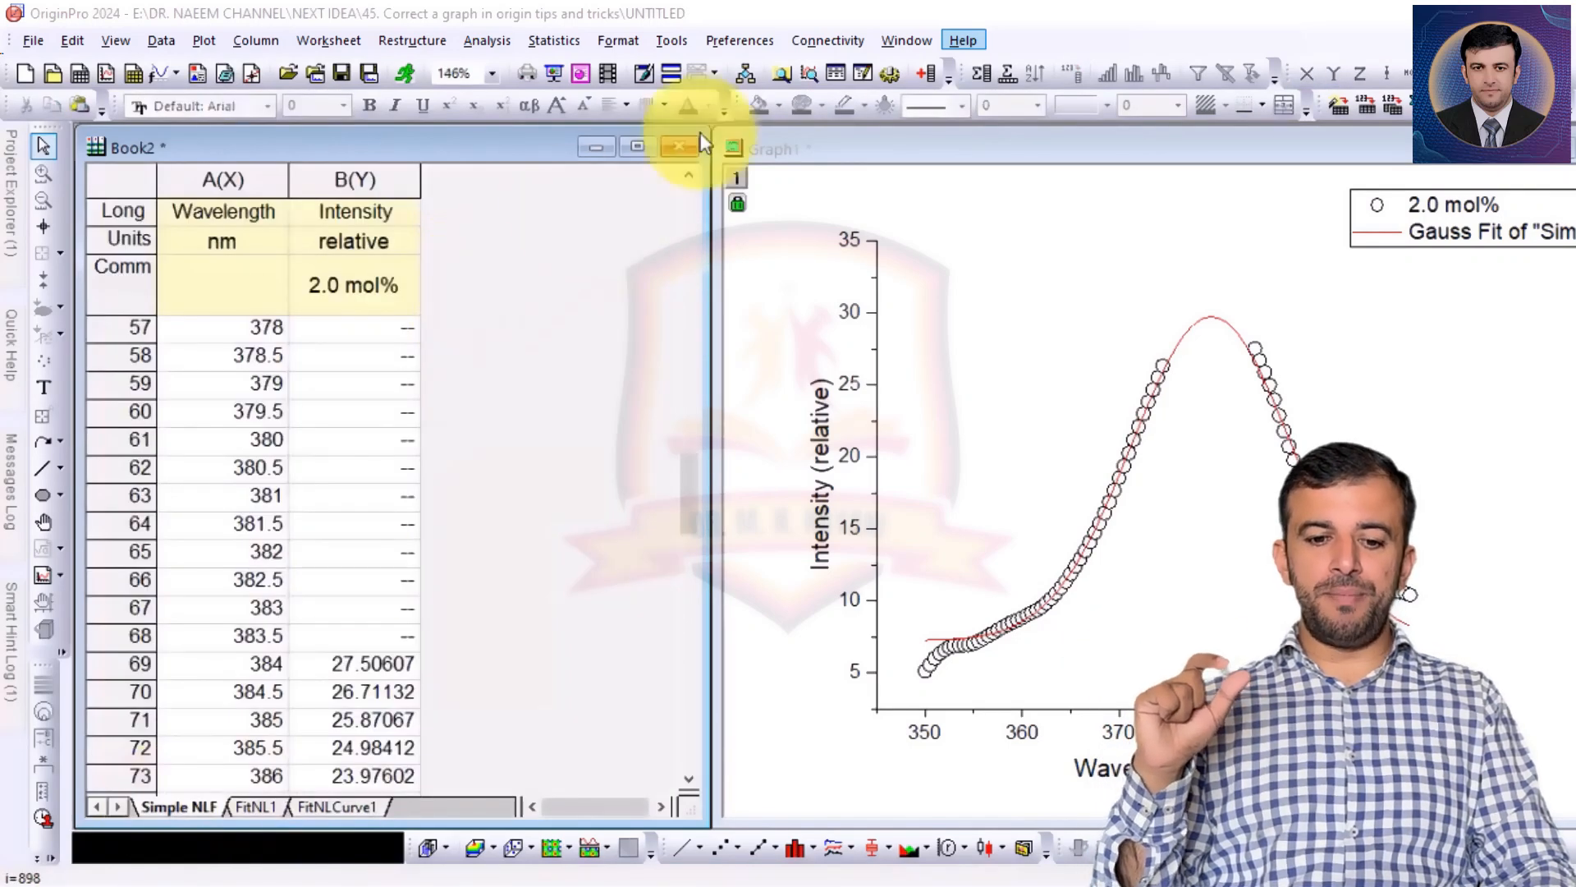
double_click(926, 73)
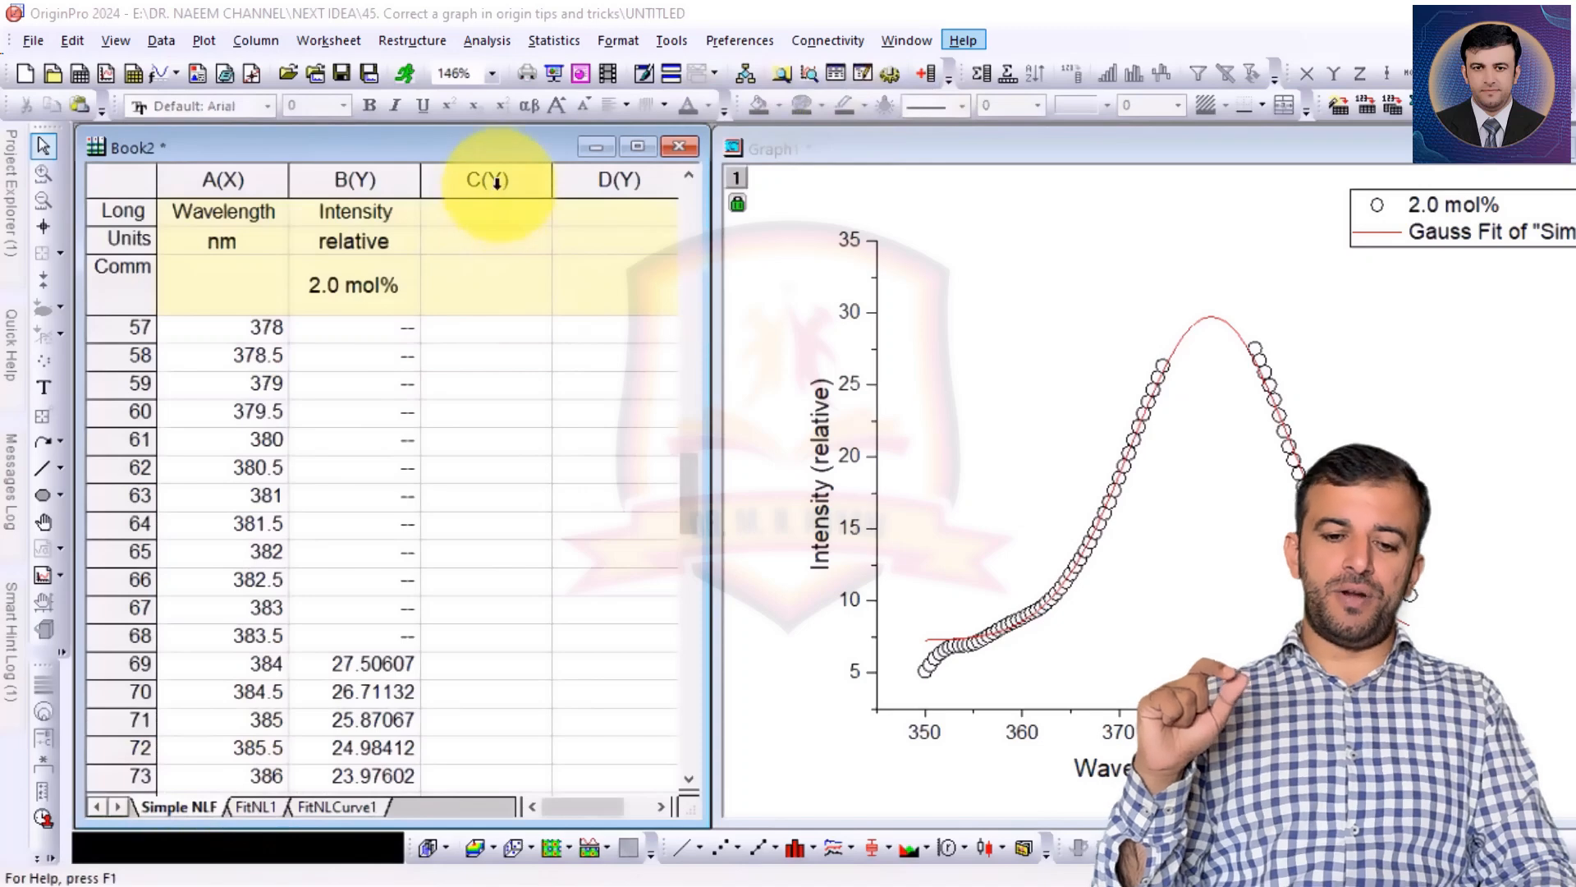
left_click(481, 327)
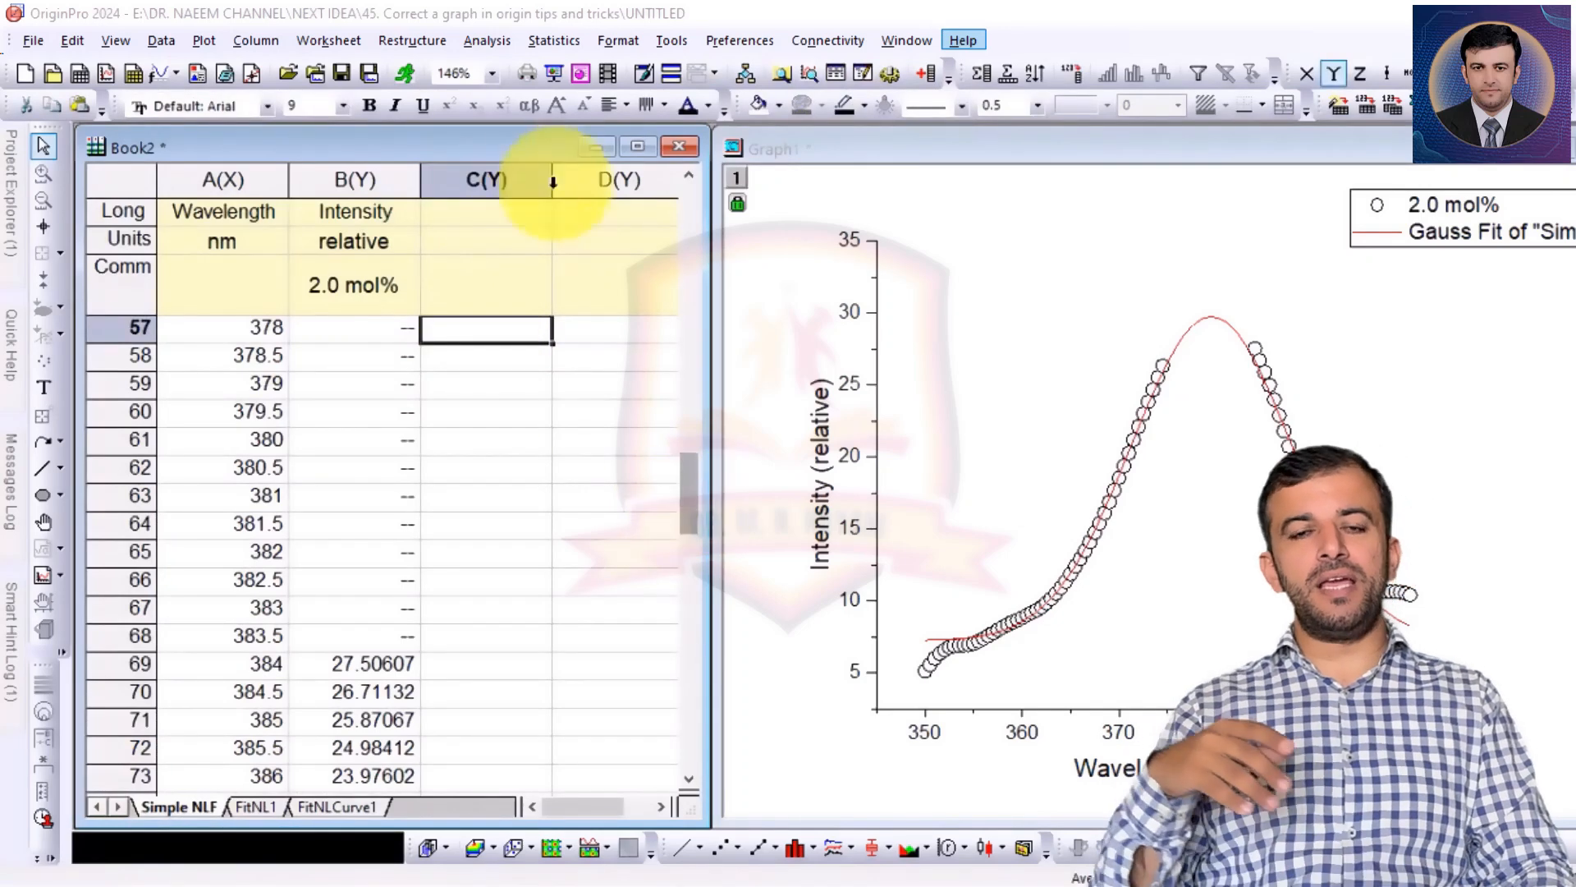
left_click_drag(553, 179, 620, 180)
key("ctrl+v")
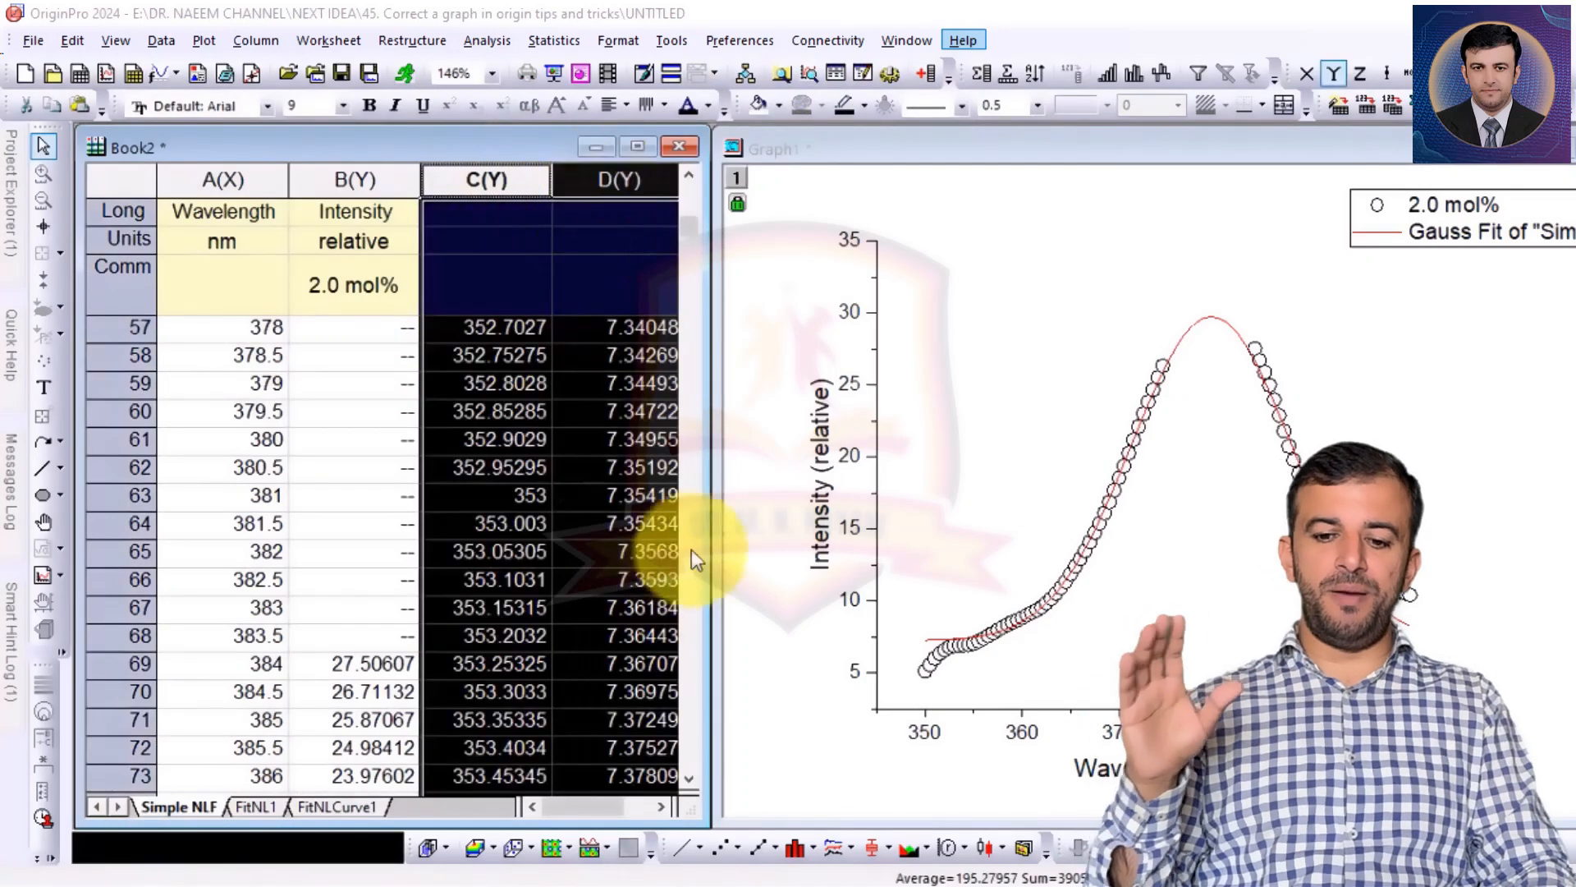
left_click_drag(696, 224, 688, 177)
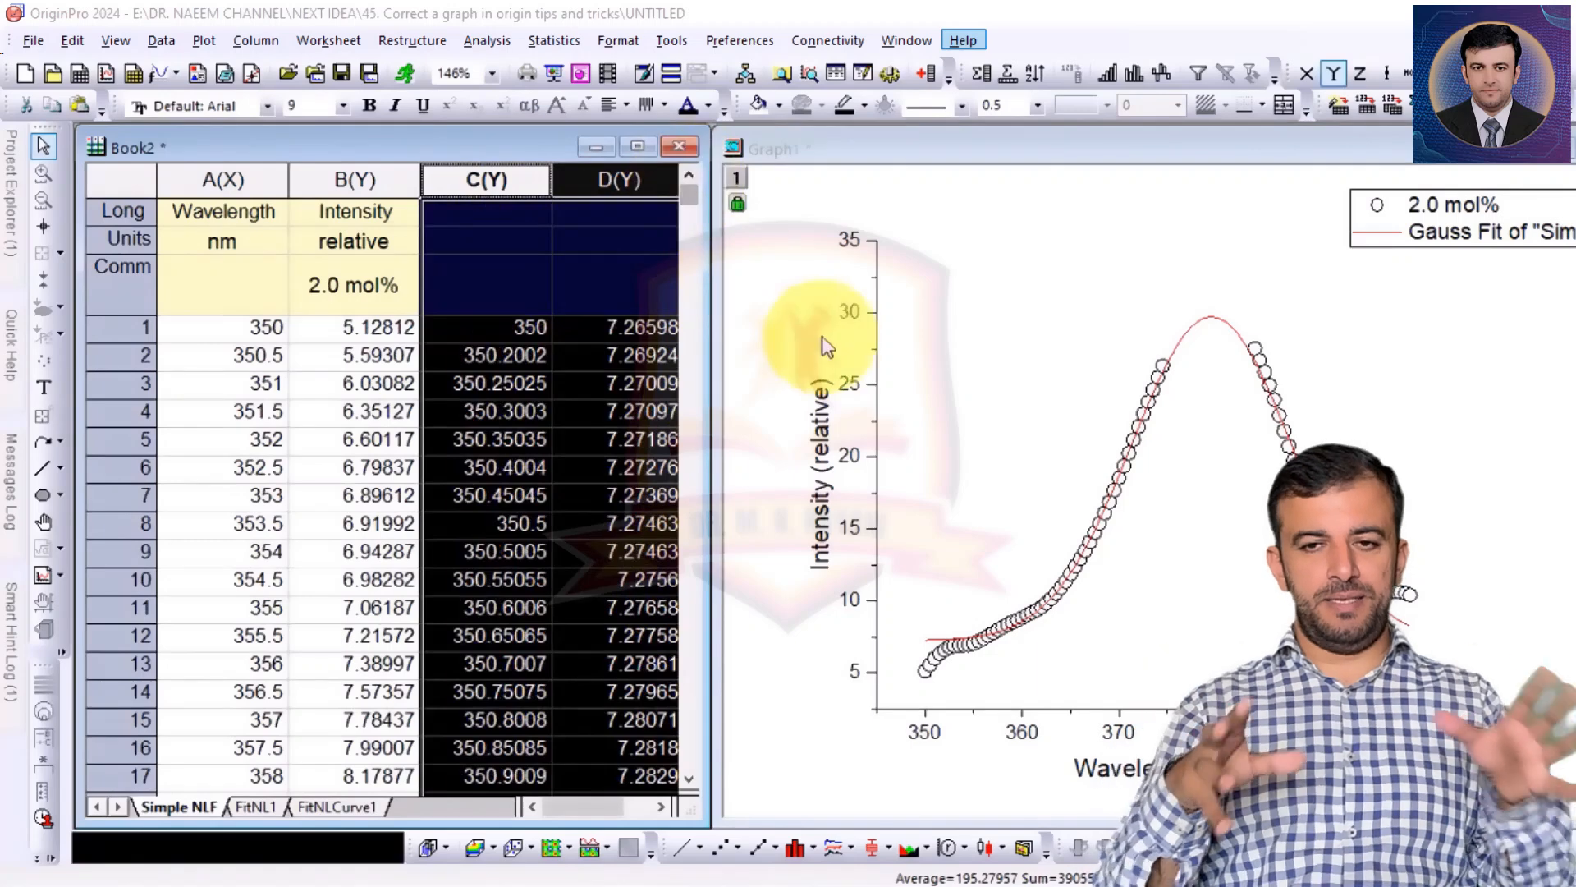
Set column C of the Simple NLF worksheet as an X column
left_click(500, 178)
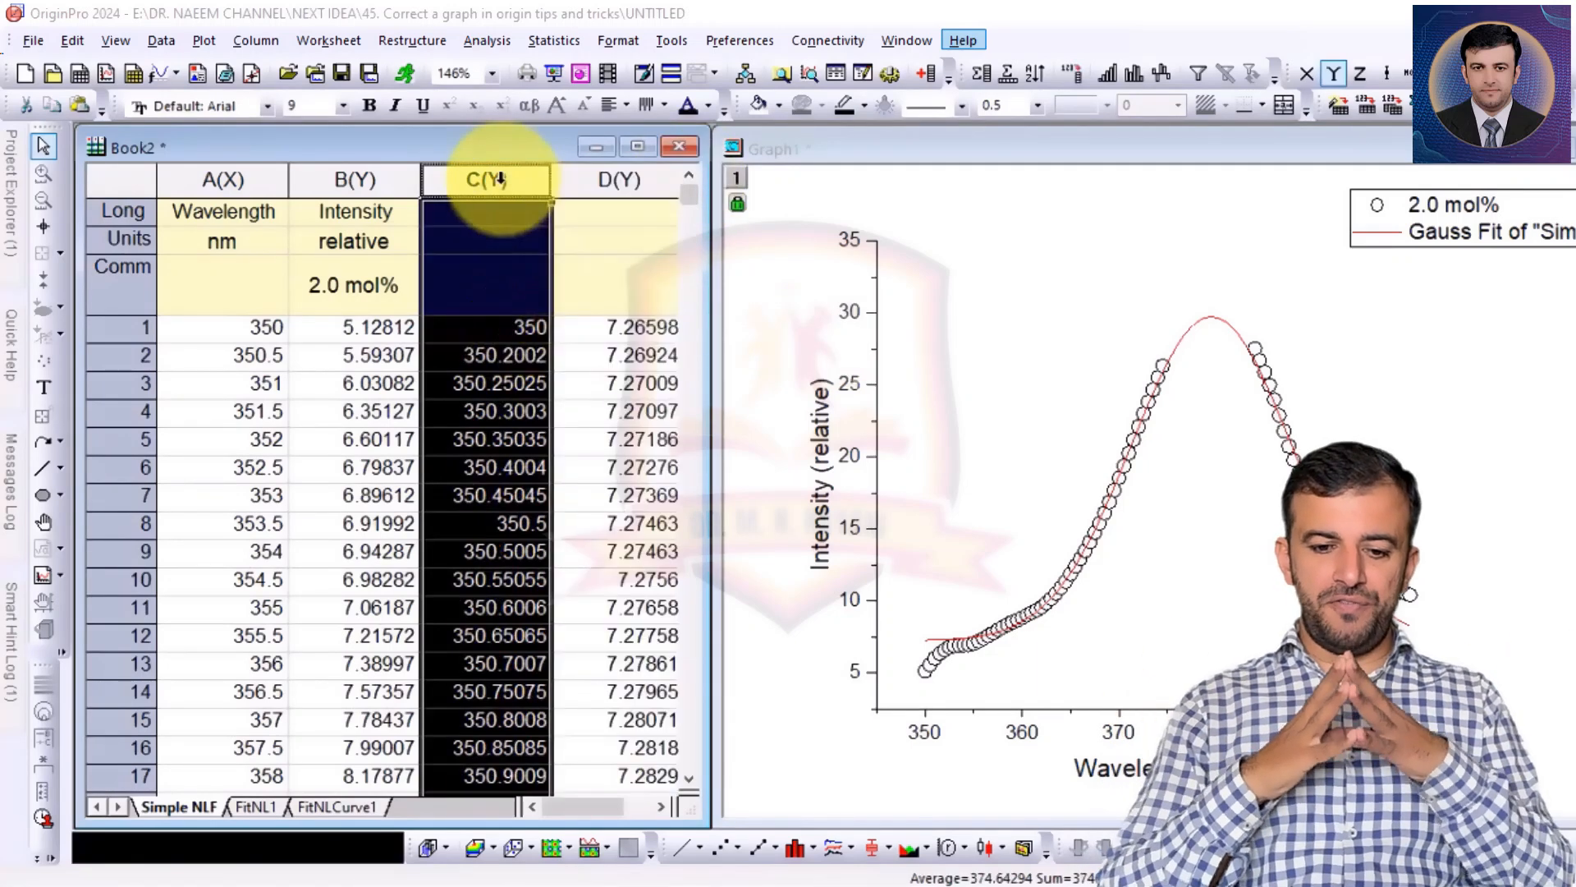
right_click(500, 178)
mouse_move(556, 357)
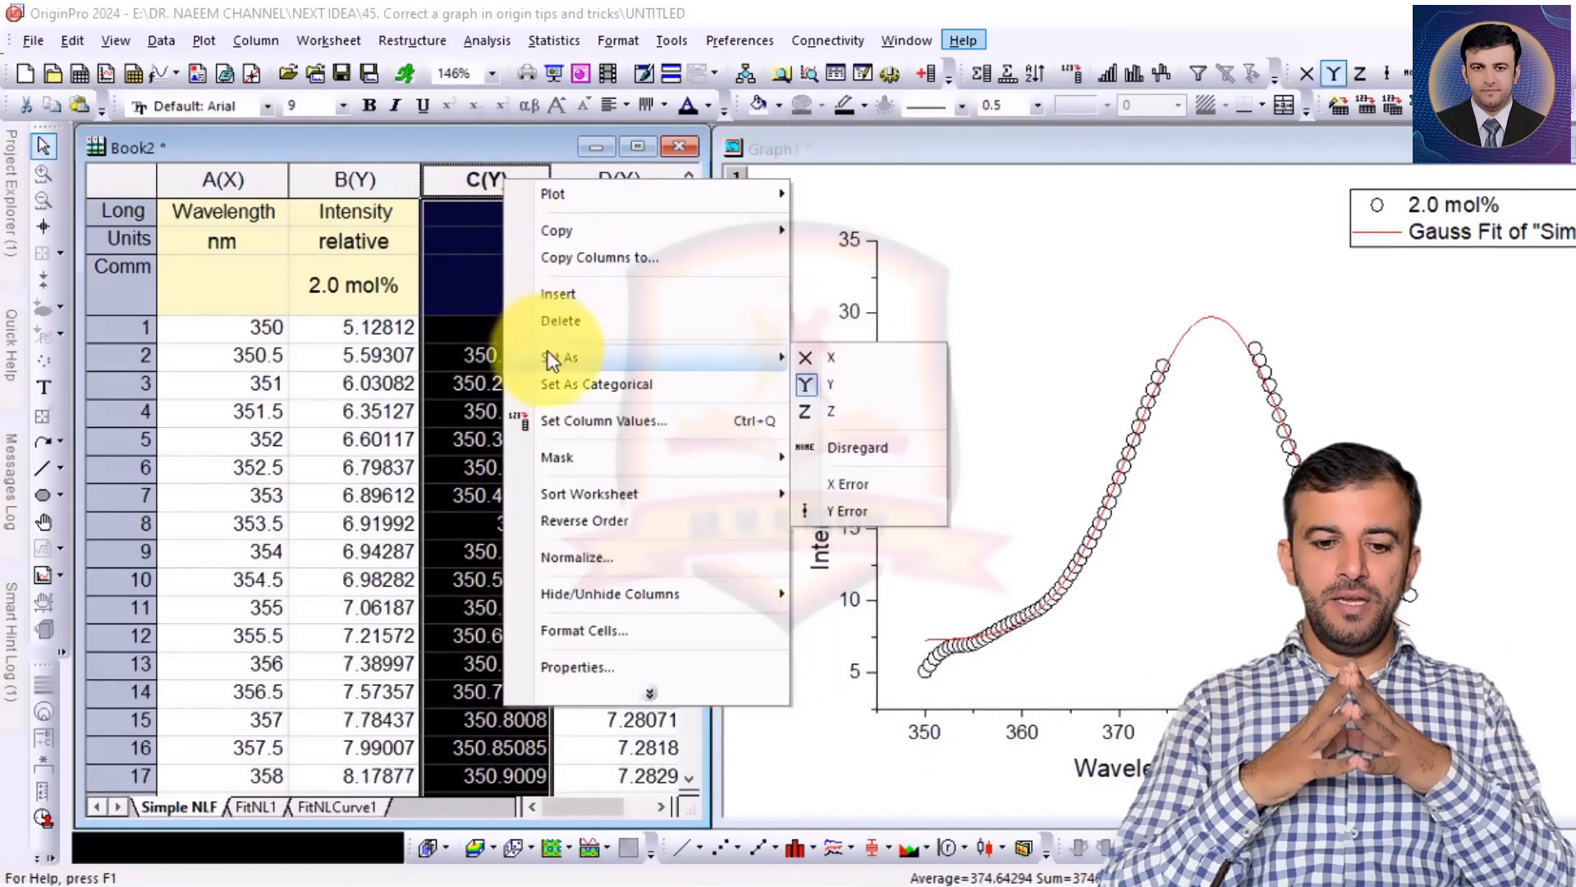
left_click(846, 365)
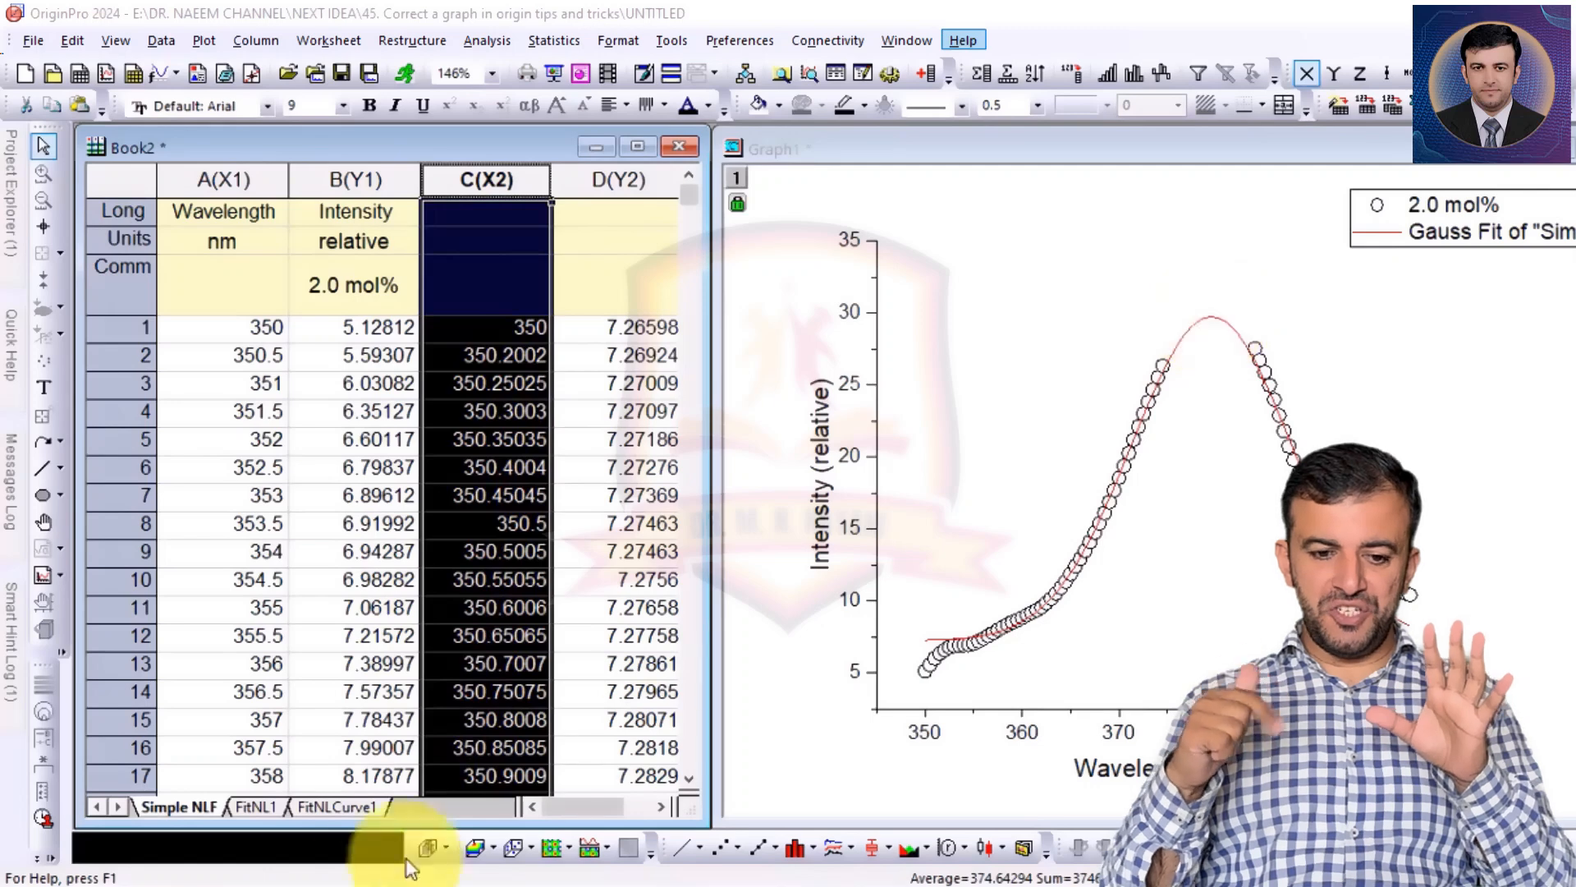
Plot columns A through D of the Simple NLF worksheet together as a line graph and maximize the new graph window
left_click(337, 806)
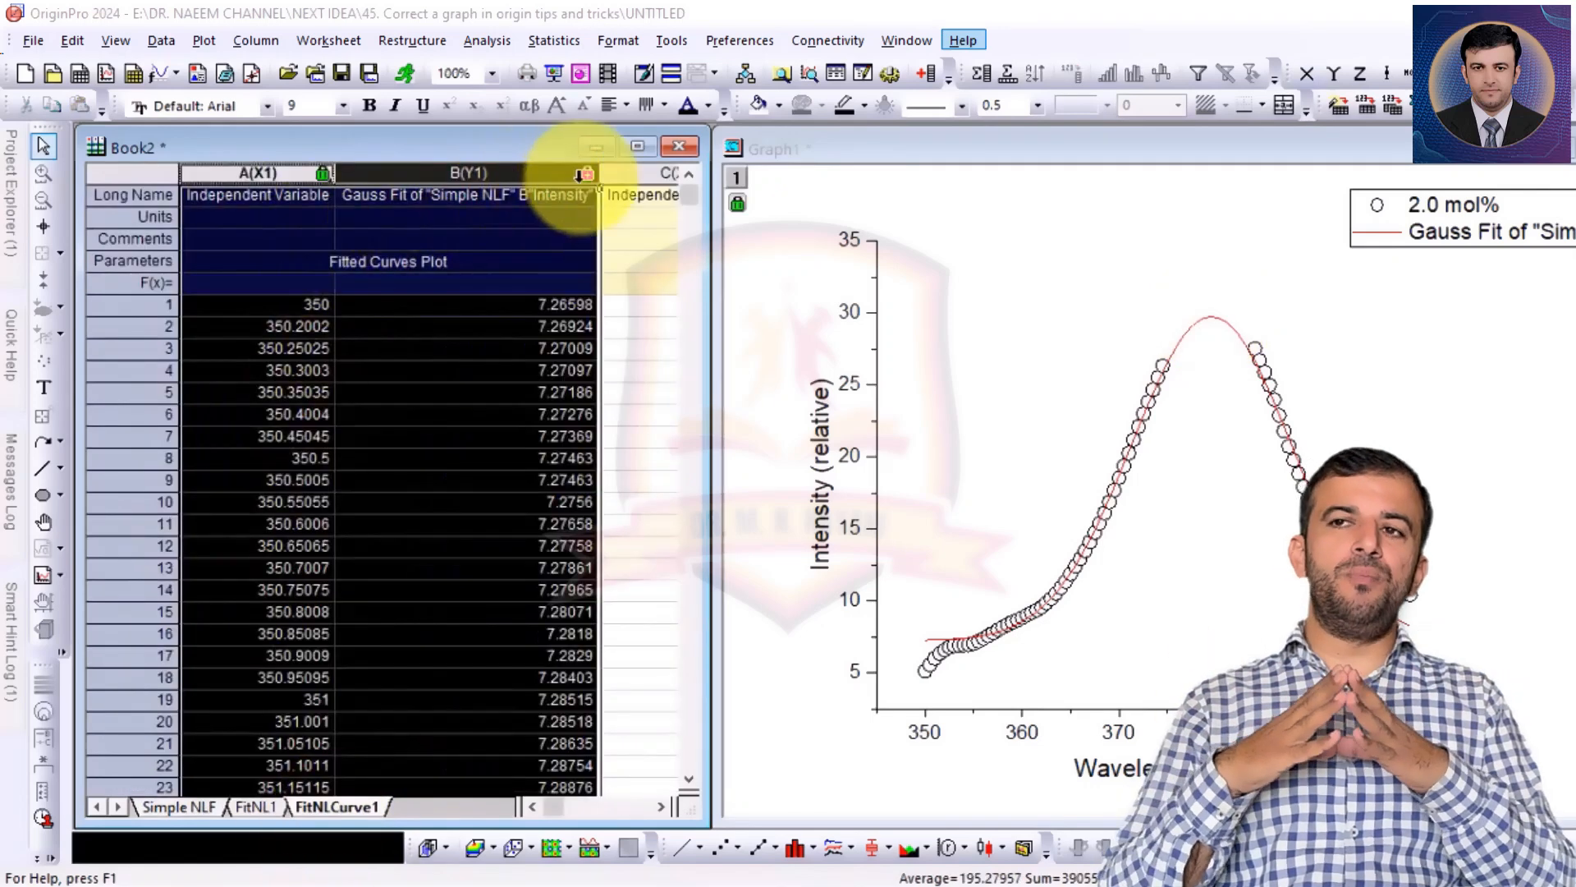
left_click(194, 806)
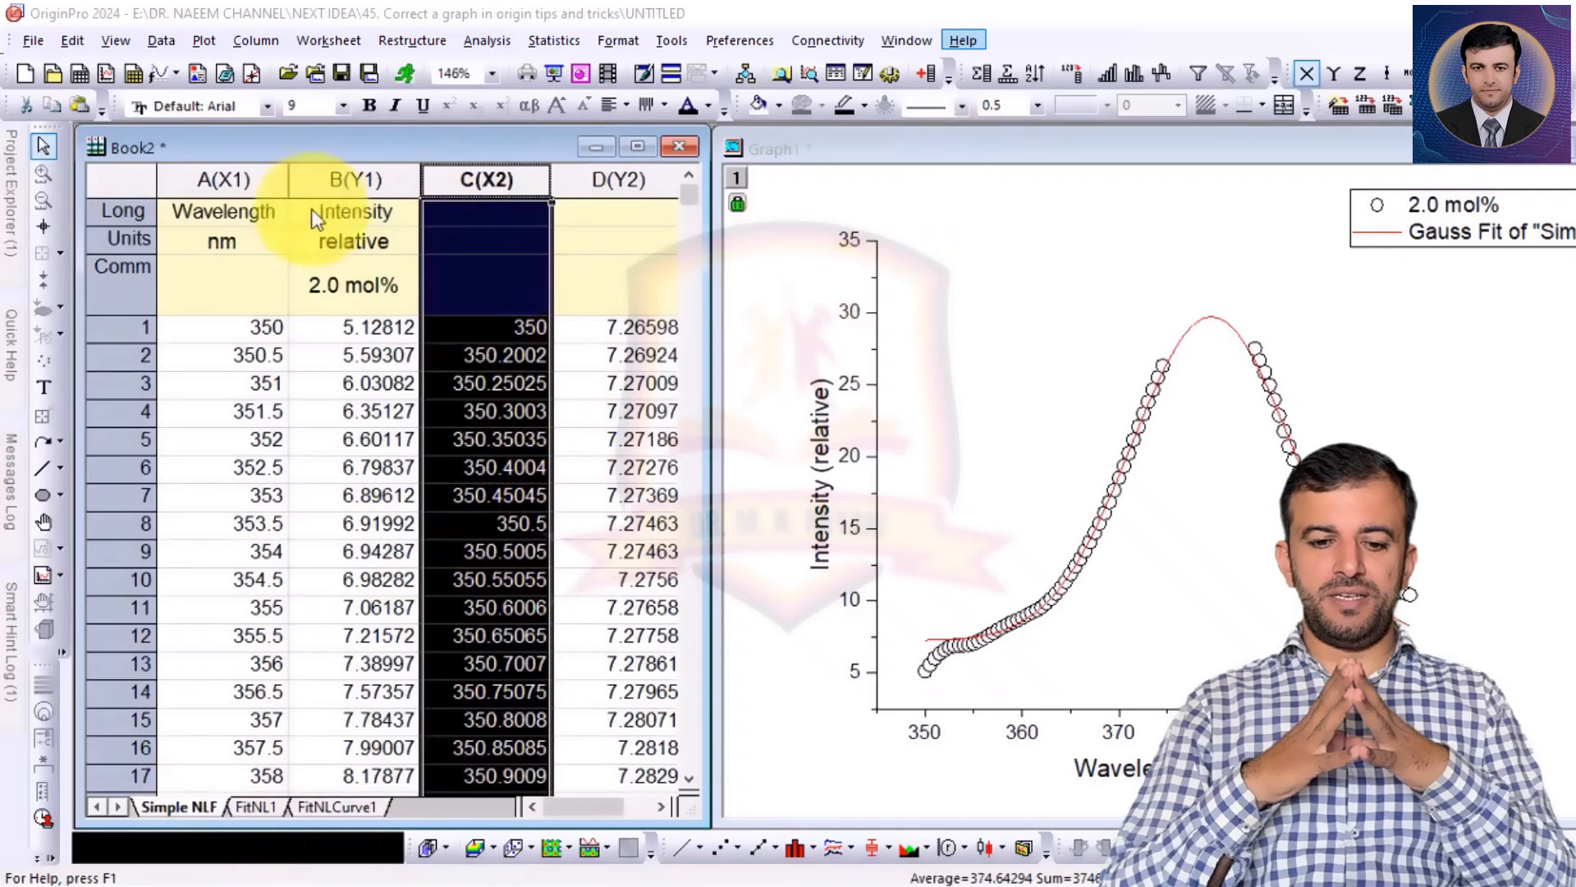
left_click_drag(225, 176, 569, 180)
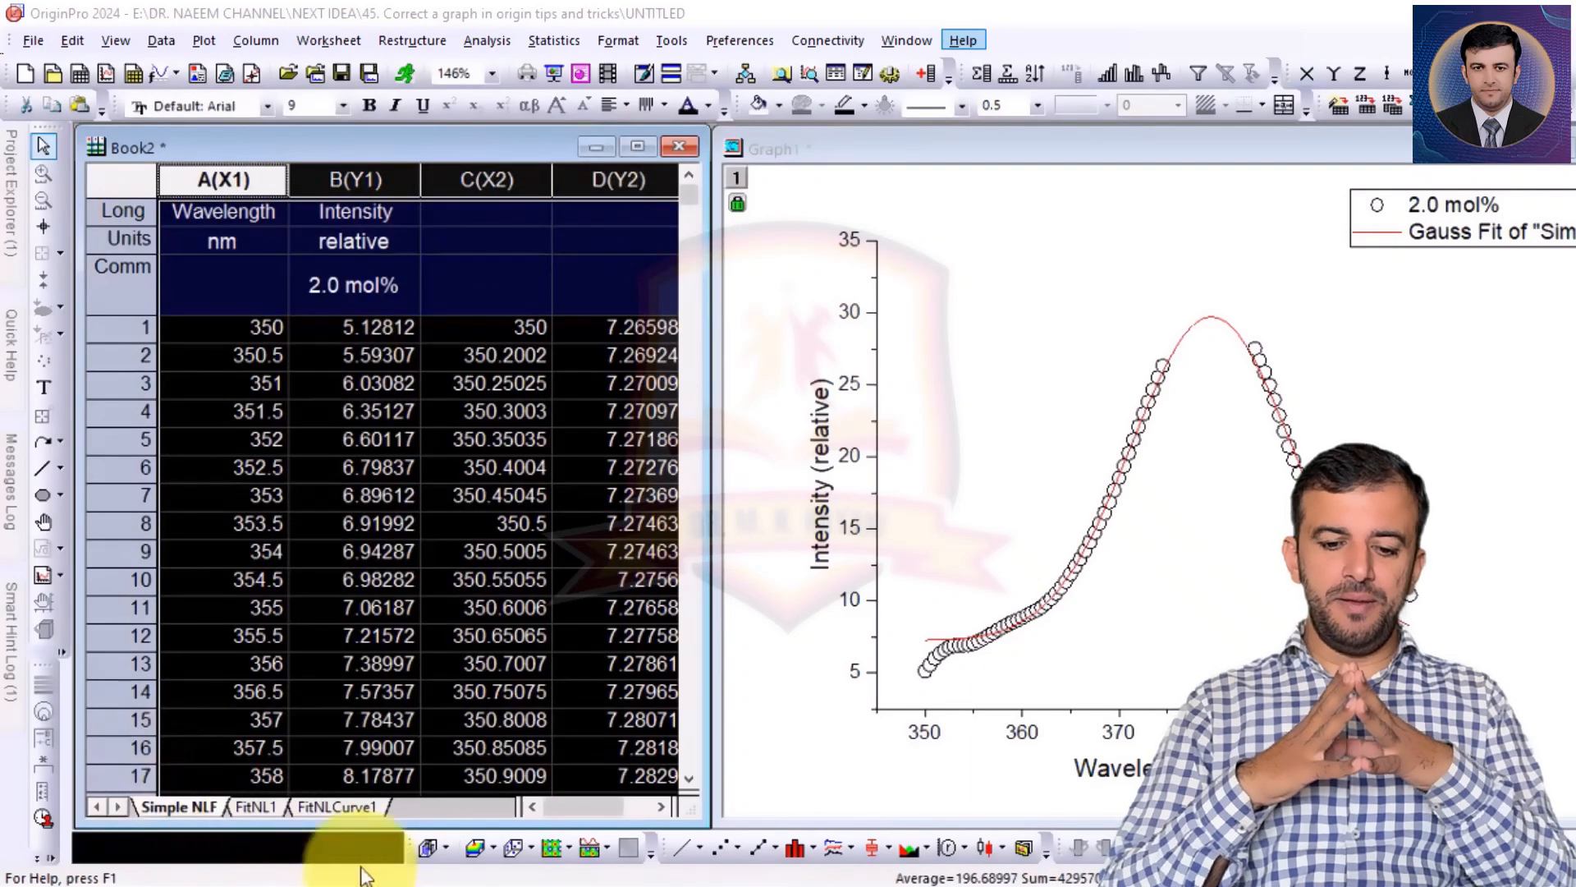
left_click(678, 847)
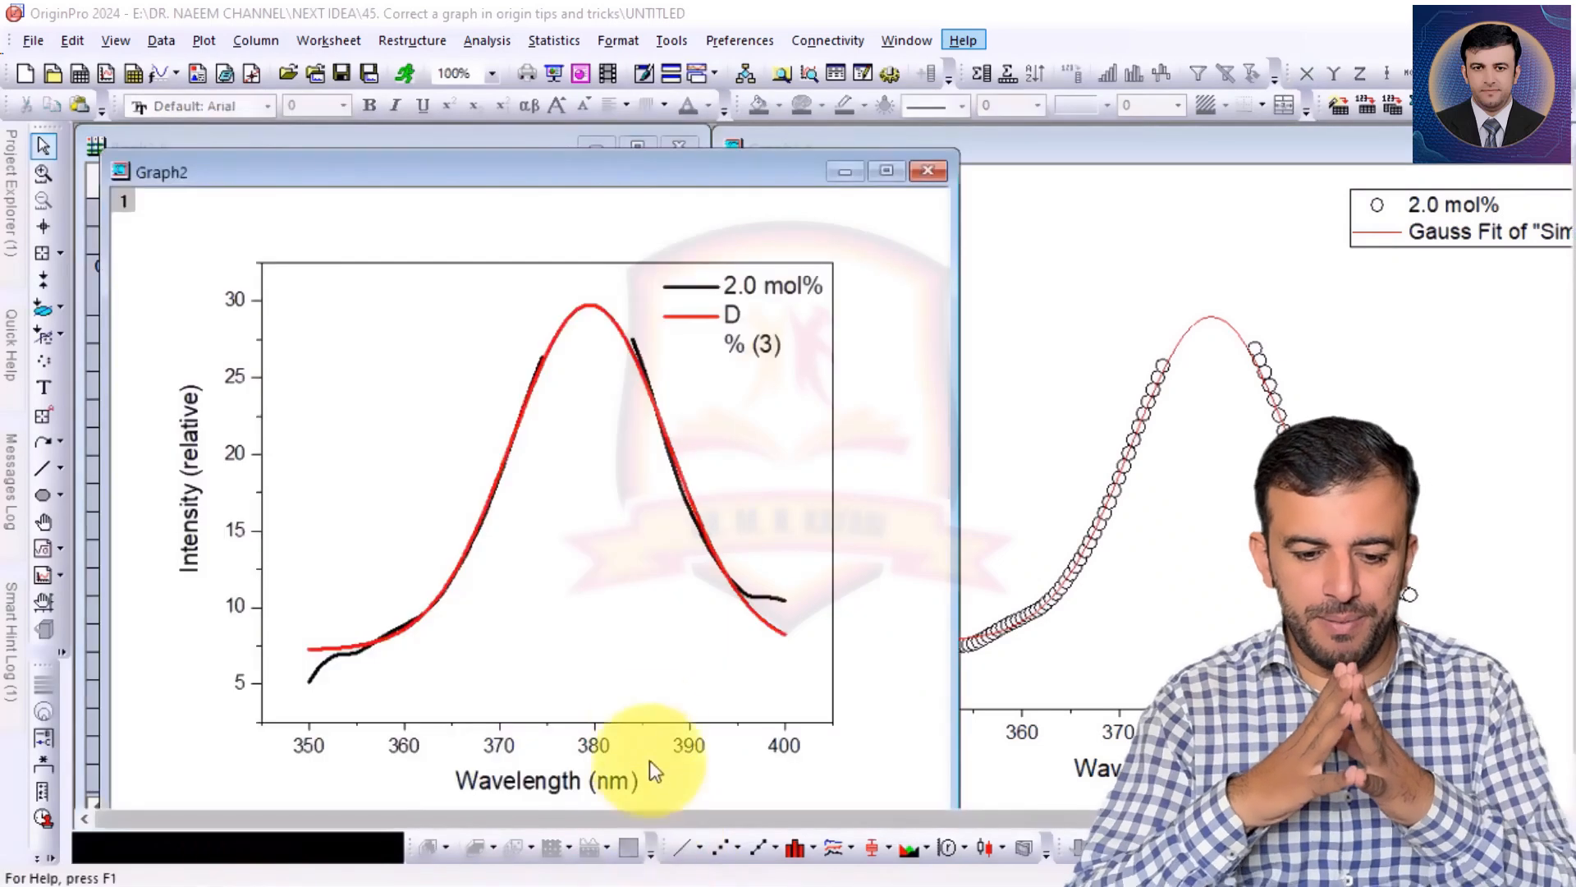
left_click(888, 170)
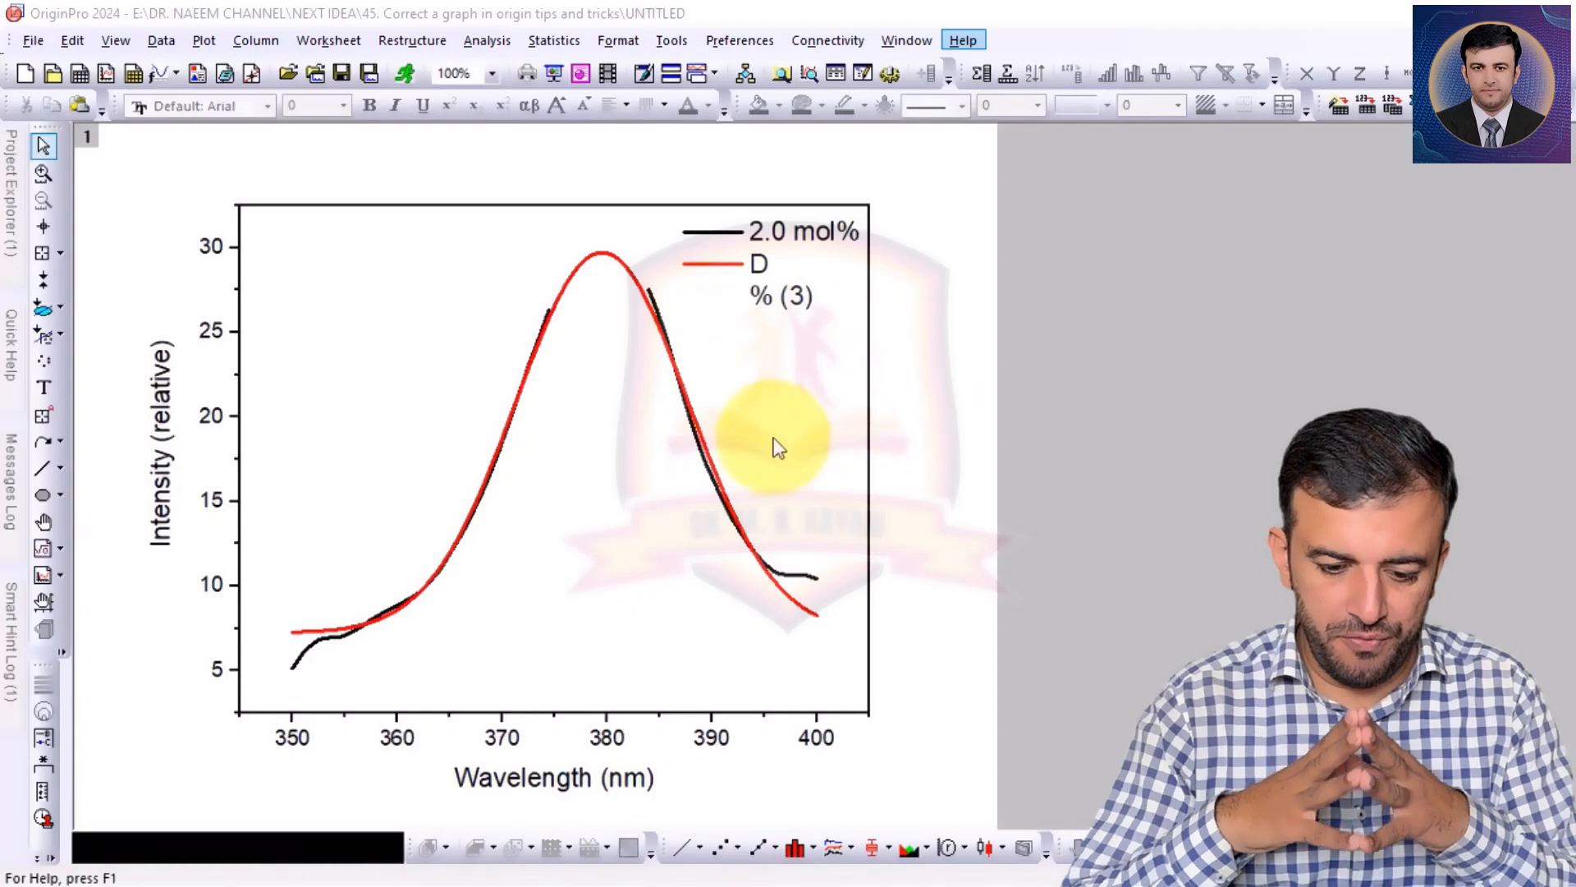